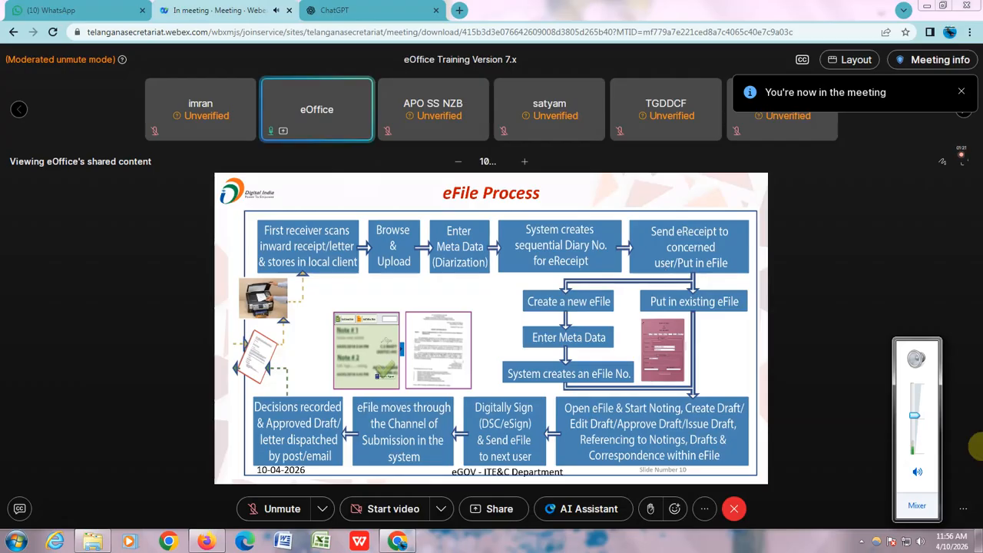
- Raise the computer's speaker volume slightly and dismiss the volume control
{"action": "left_click", "coordinate": [912, 416]}
{"action": "left_click_drag", "start_coordinate": [918, 419], "coordinate": [919, 413]}
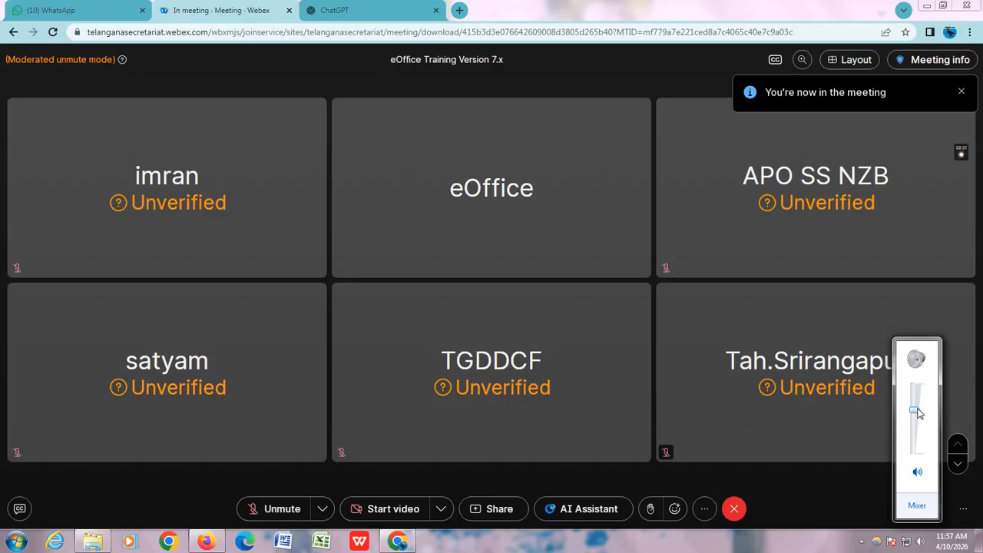
{"action": "left_click", "coordinate": [835, 482]}
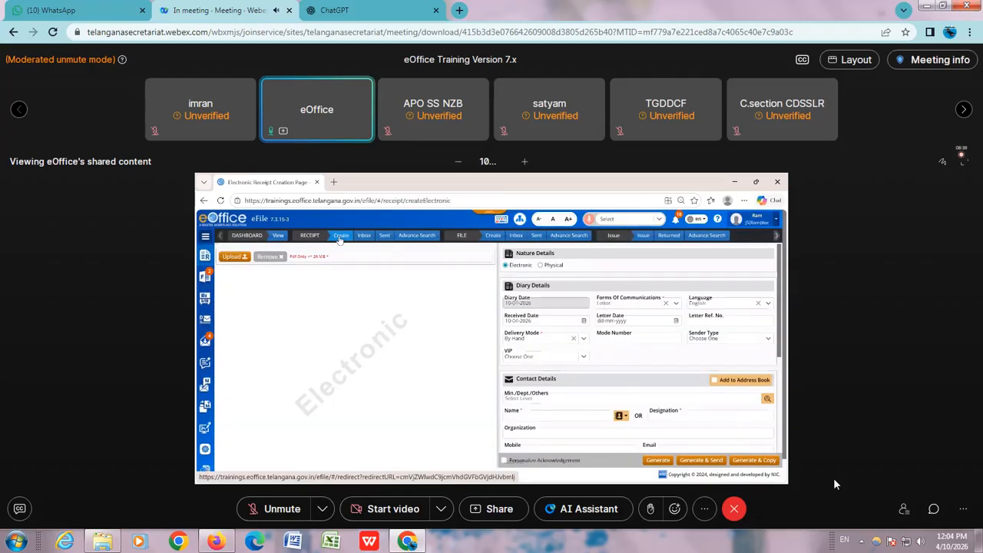
- Increase the speaker volume further, fine-tune it down a little, and close the volume control
{"action": "left_click", "coordinate": [923, 541]}
{"action": "left_click_drag", "start_coordinate": [921, 419], "coordinate": [920, 410]}
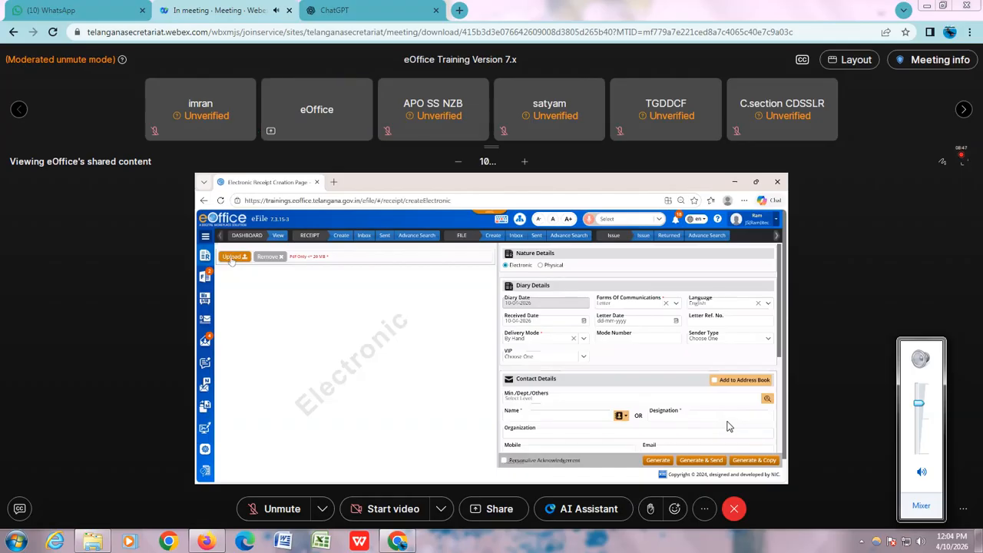
{"action": "left_click_drag", "start_coordinate": [921, 403], "coordinate": [919, 405]}
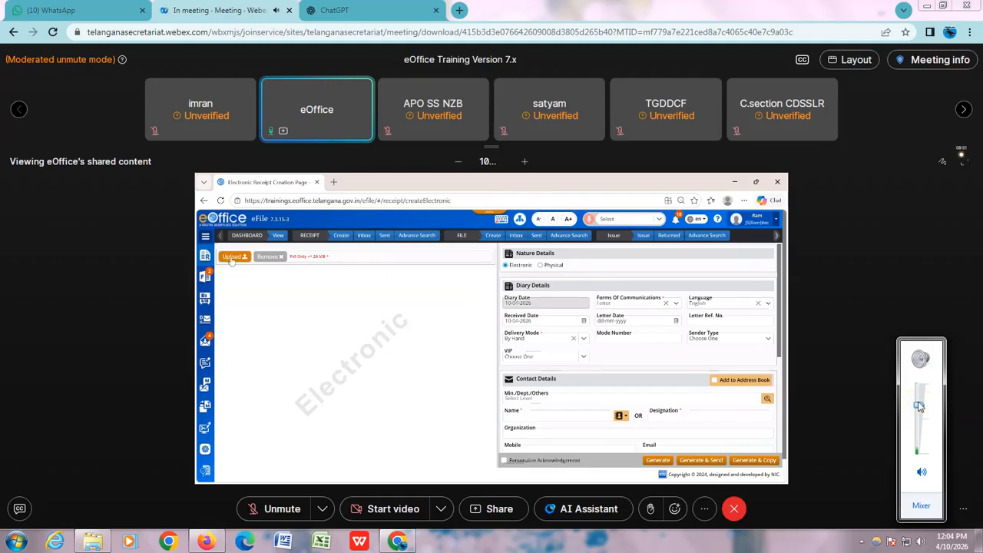
{"action": "left_click", "coordinate": [871, 230]}
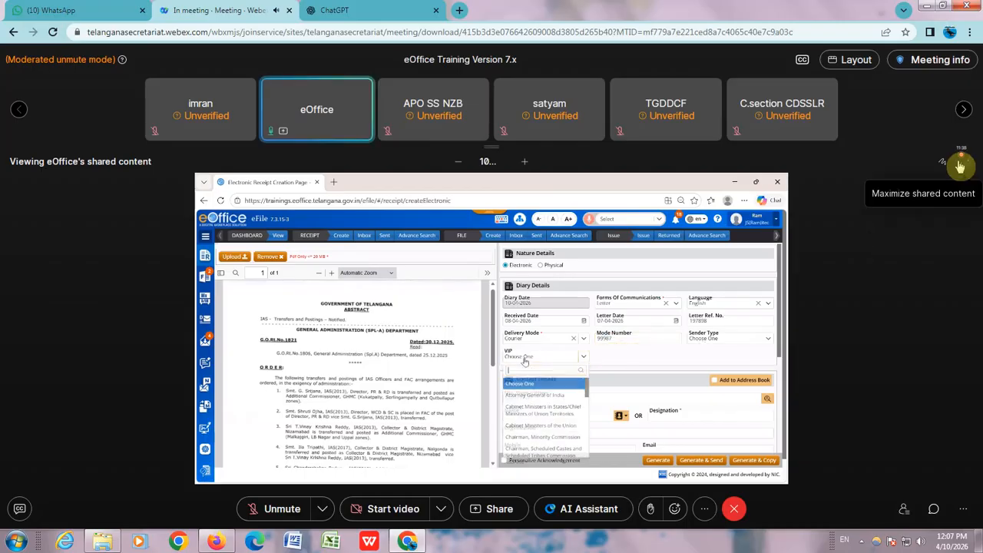
- Switch the meeting view to full screen
{"action": "mouse_move", "coordinate": [959, 164]}
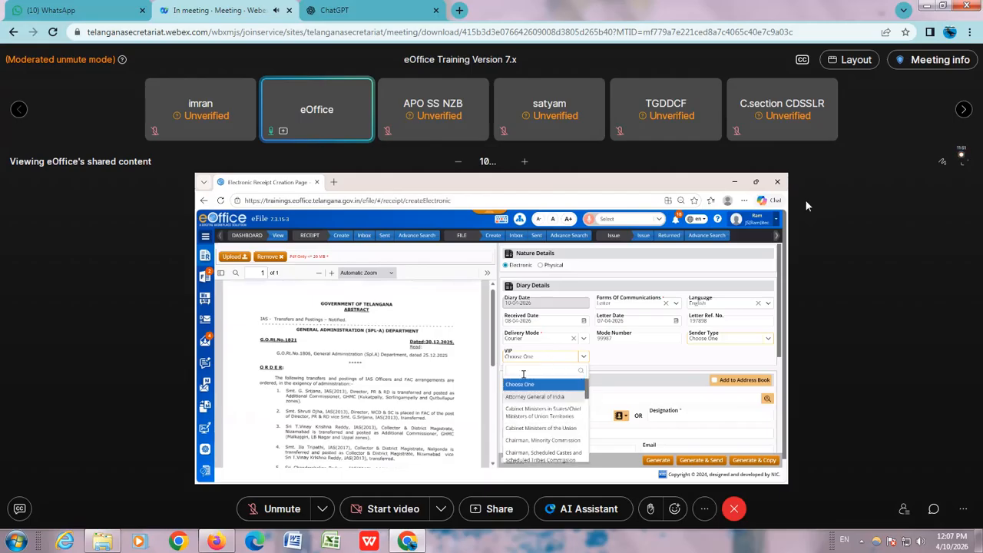
{"action": "left_click", "coordinate": [860, 59]}
{"action": "left_click", "coordinate": [938, 203]}
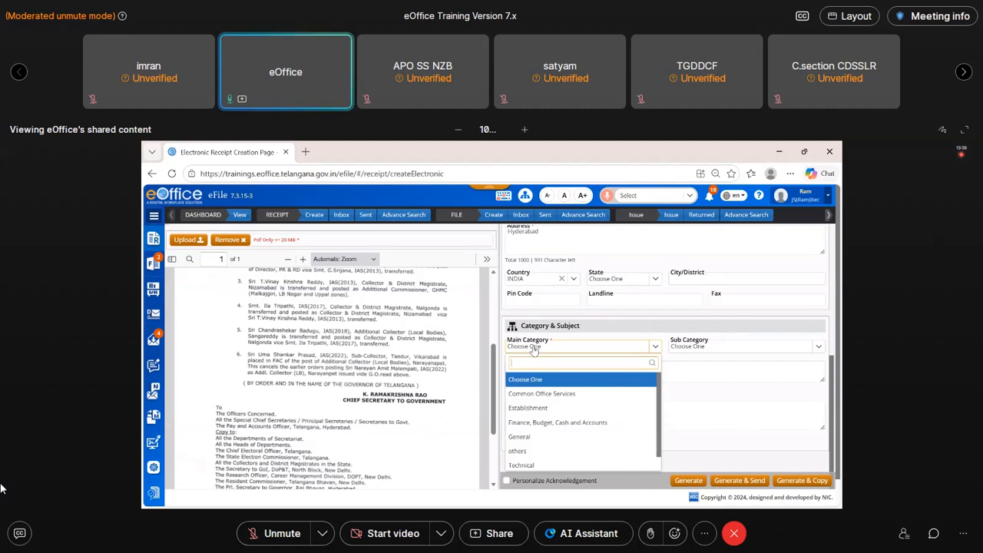
- Set the receipt's main category to Establishment and copy "IAS - Transfers and Postings - Notified." from the letter into the subject
{"action": "left_click", "coordinate": [530, 408]}
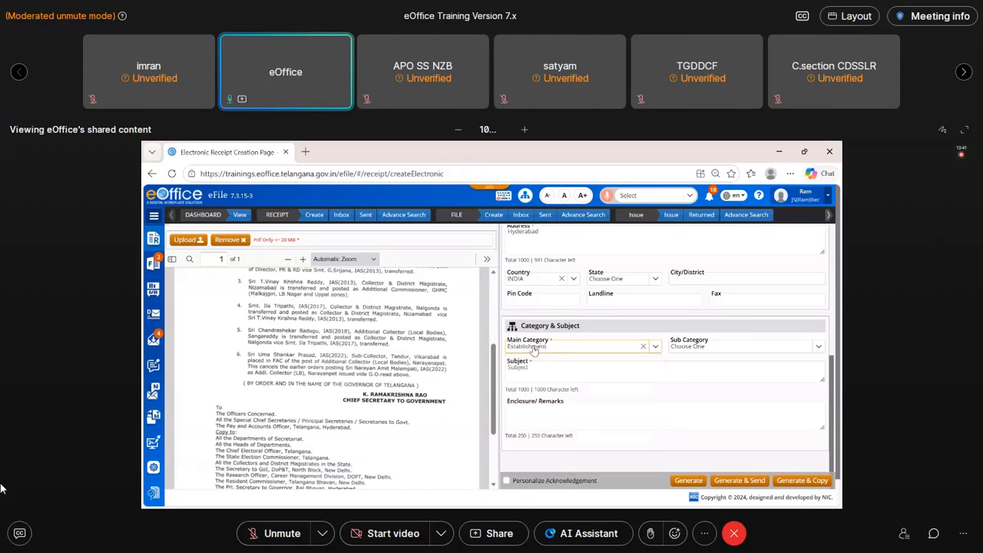
{"action": "left_click", "coordinate": [541, 369]}
{"action": "scroll", "coordinate": [228, 390], "scroll_direction": "up", "scroll_amount": 4}
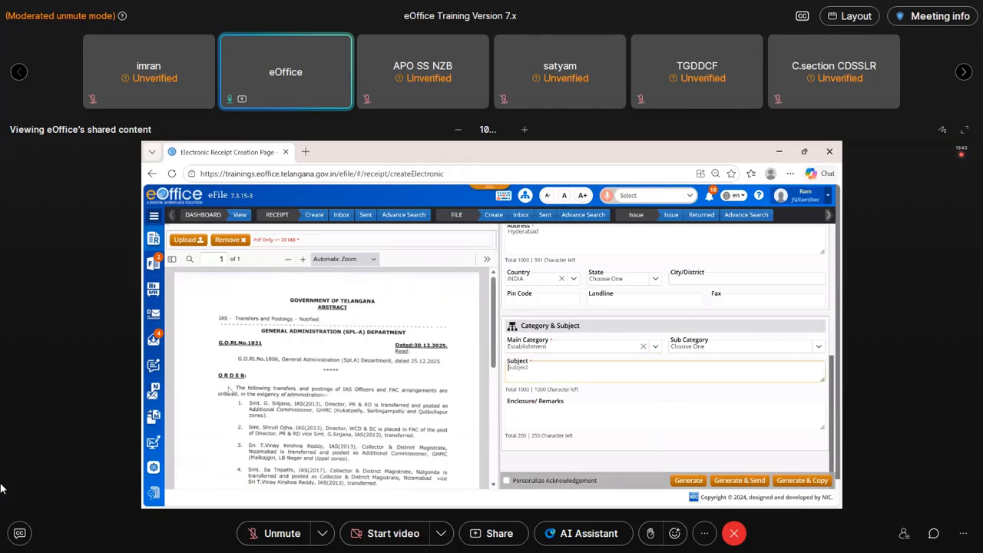
{"action": "left_click_drag", "start_coordinate": [225, 316], "coordinate": [314, 321]}
{"action": "left_click", "coordinate": [216, 324]}
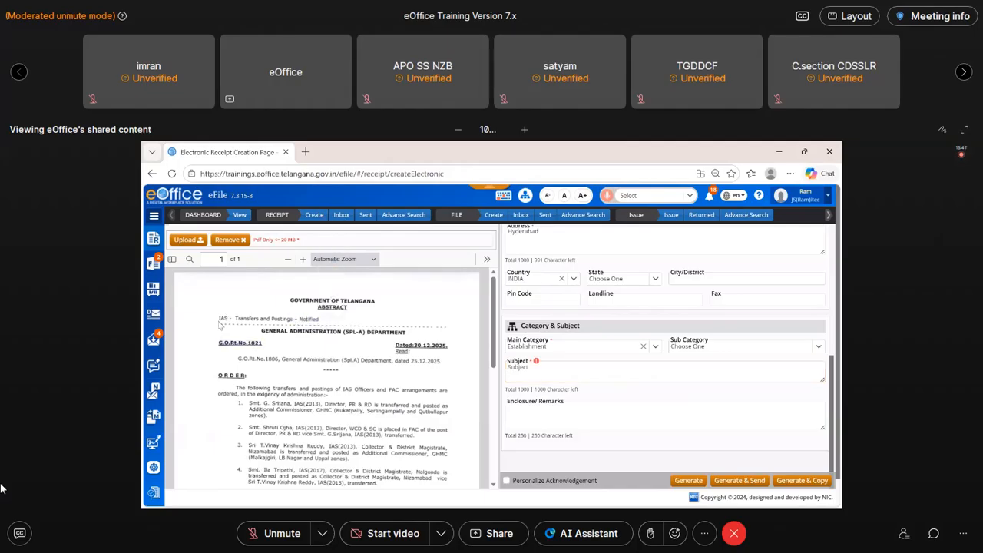
{"action": "left_click_drag", "start_coordinate": [219, 318], "coordinate": [321, 324]}
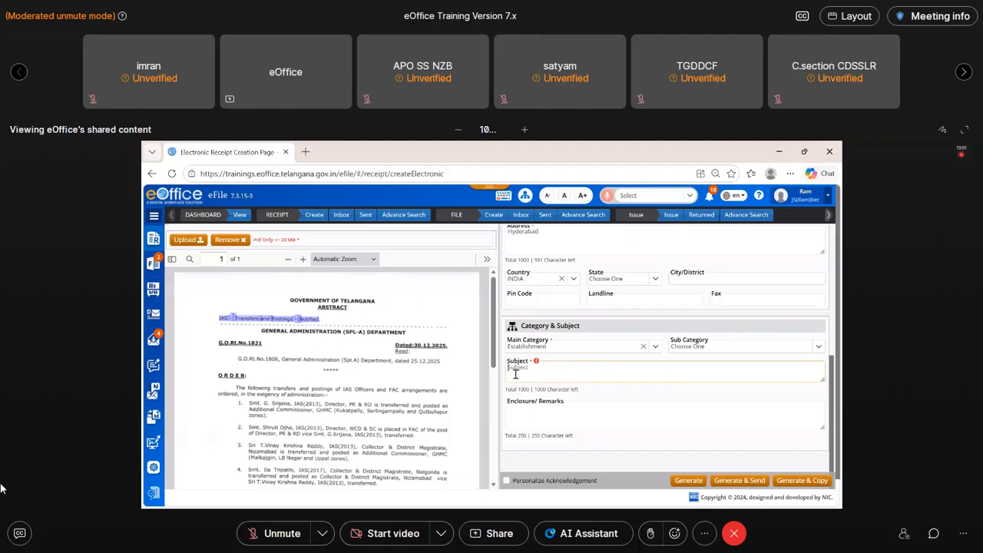
{"action": "type", "text": "IAS - Transfers and Postings - Notified."}
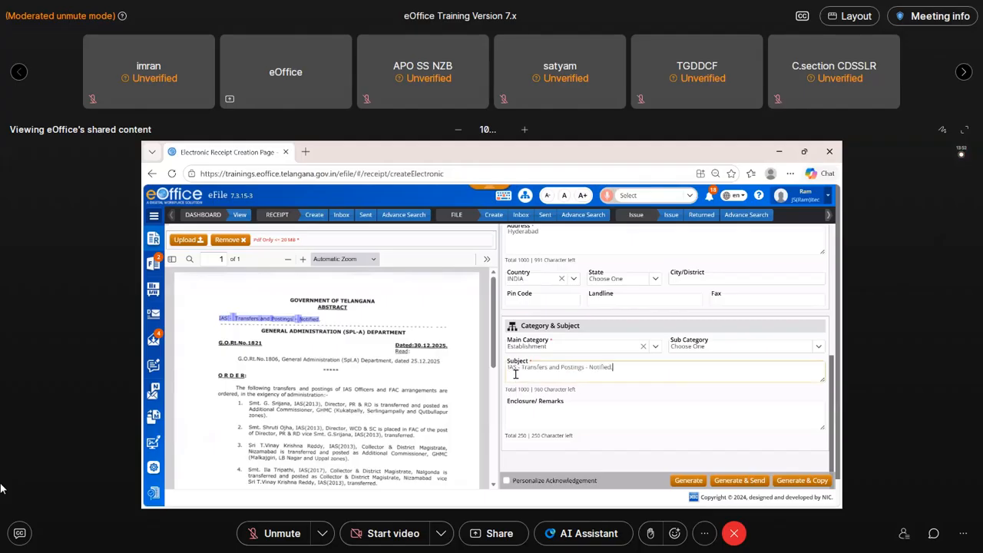
{"action": "left_click", "coordinate": [278, 351]}
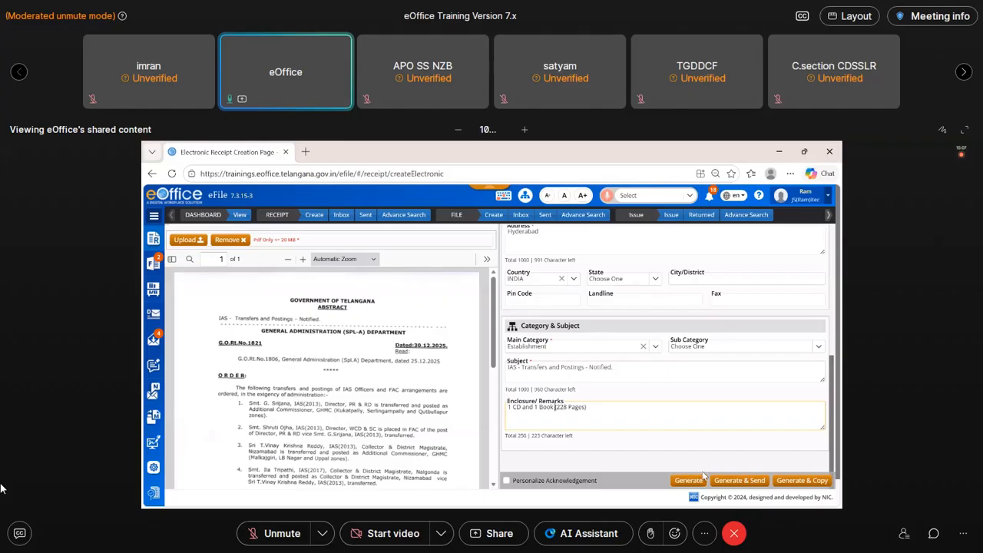
- Review the diary and contact details, generate the electronic receipt, and highlight the confirmation text
{"action": "scroll", "coordinate": [647, 410], "scroll_direction": "up", "scroll_amount": 3}
{"action": "scroll", "coordinate": [650, 420], "scroll_direction": "up", "scroll_amount": 4}
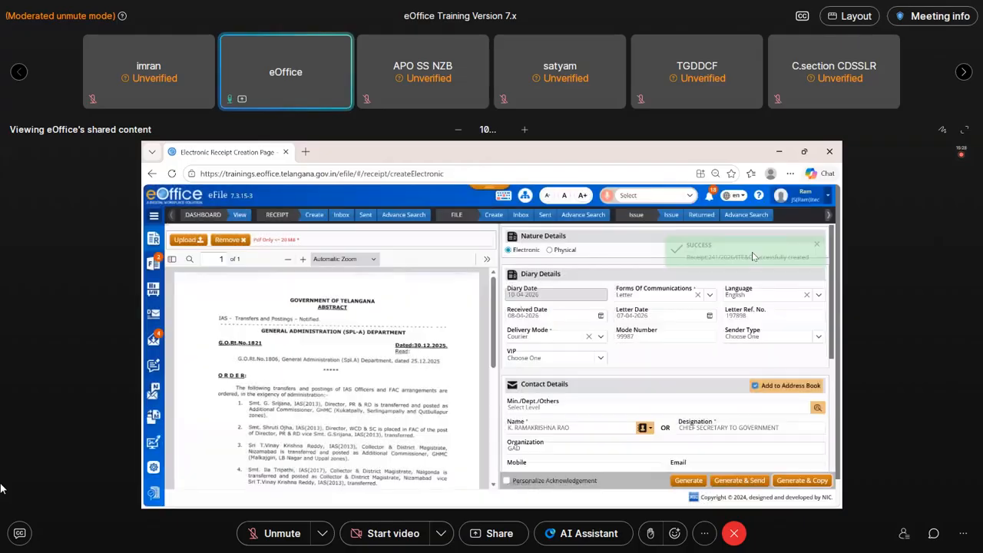
{"action": "left_click_drag", "start_coordinate": [686, 235], "coordinate": [818, 255]}
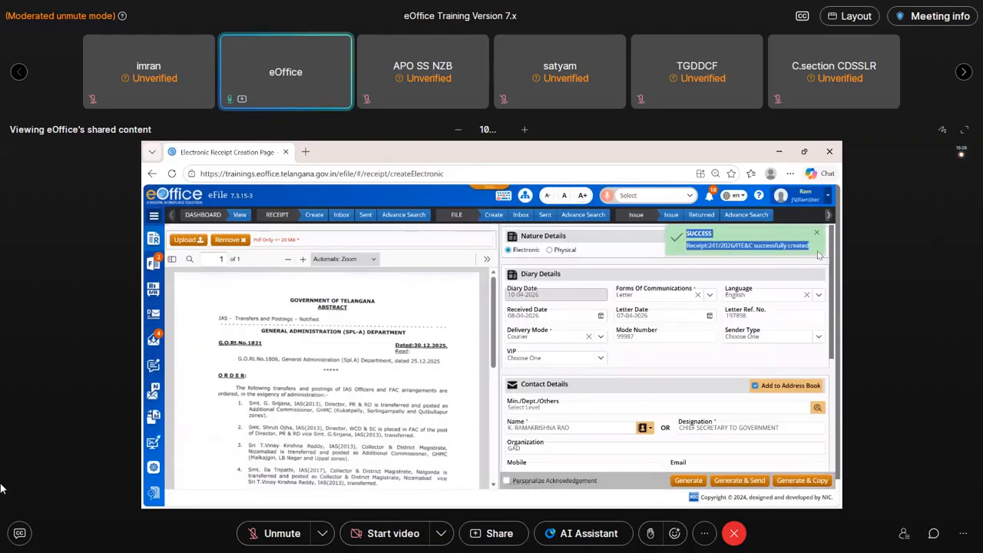
{"action": "right_click", "coordinate": [819, 255]}
{"action": "left_click", "coordinate": [779, 259]}
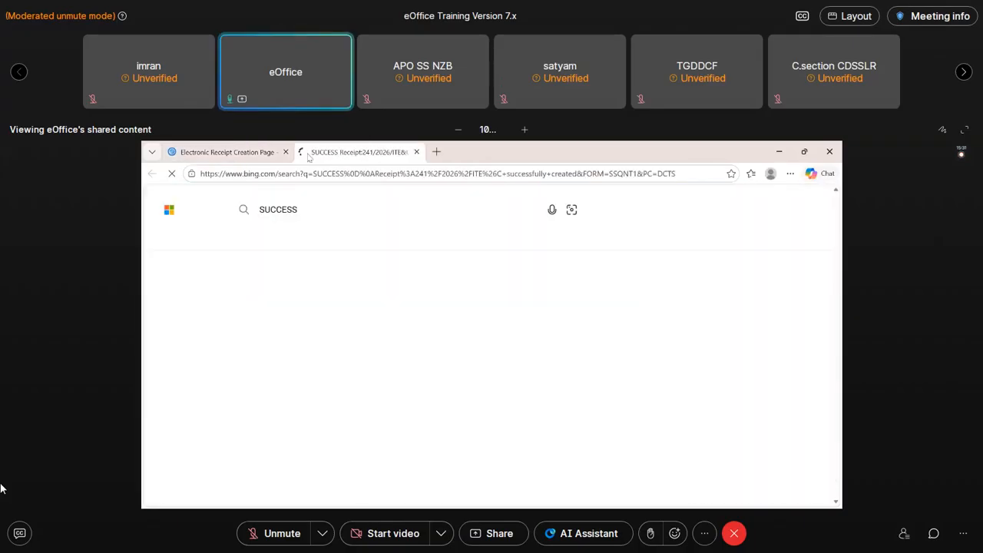
{"action": "left_click", "coordinate": [252, 153]}
{"action": "left_click", "coordinate": [380, 153]}
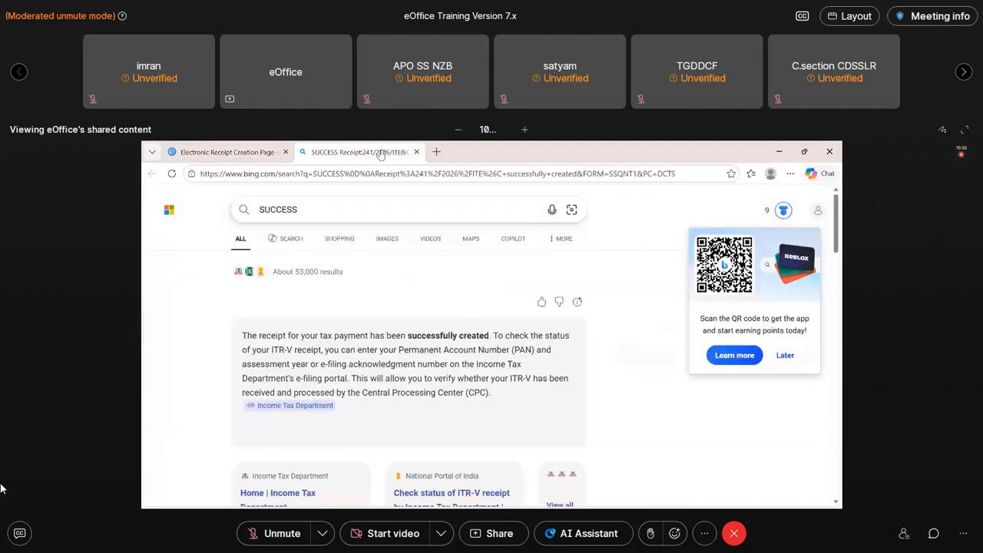
{"action": "left_click", "coordinate": [252, 153]}
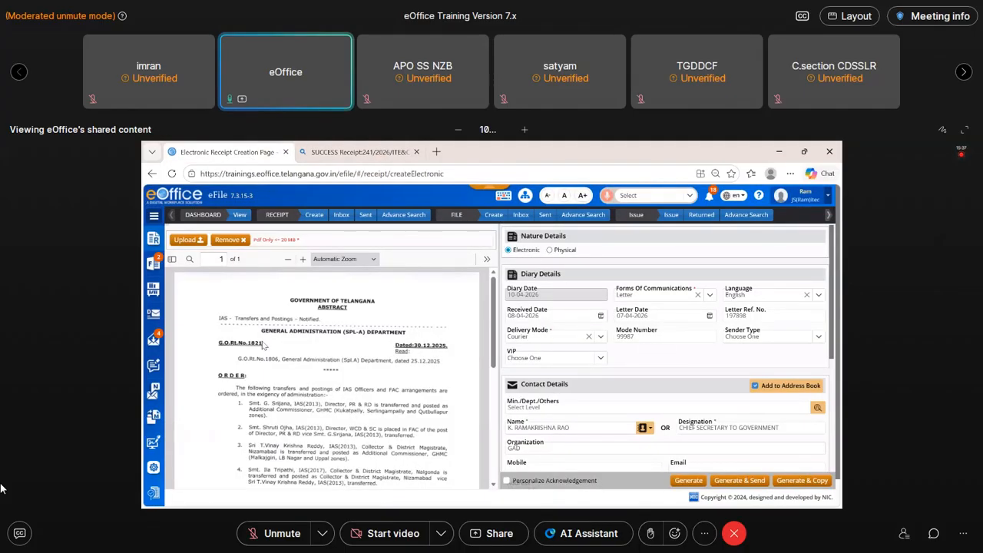
- Start uploading a different letter PDF in the receipt creation form
{"action": "scroll", "coordinate": [675, 401], "scroll_direction": "down", "scroll_amount": 7}
{"action": "scroll", "coordinate": [675, 401], "scroll_direction": "up", "scroll_amount": 6}
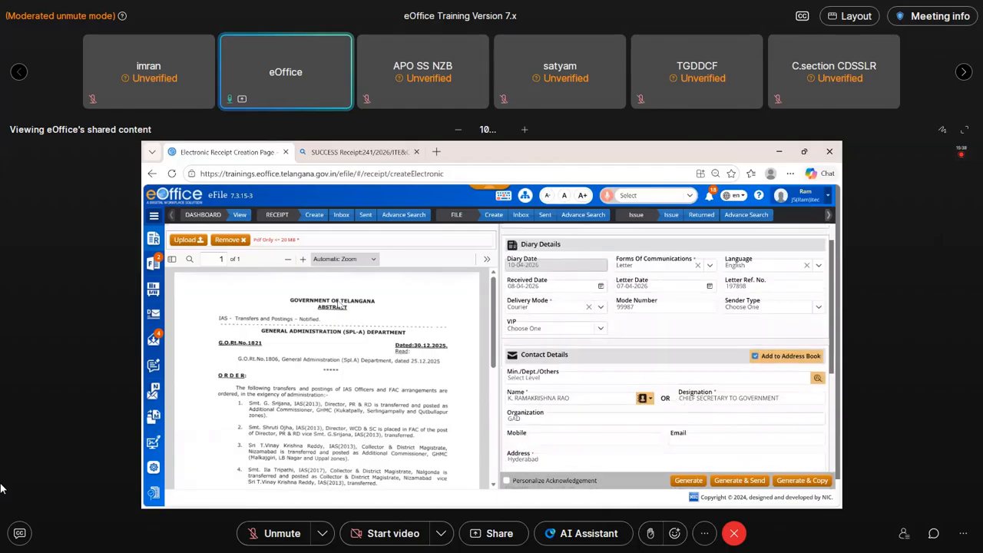
{"action": "left_click", "coordinate": [182, 244]}
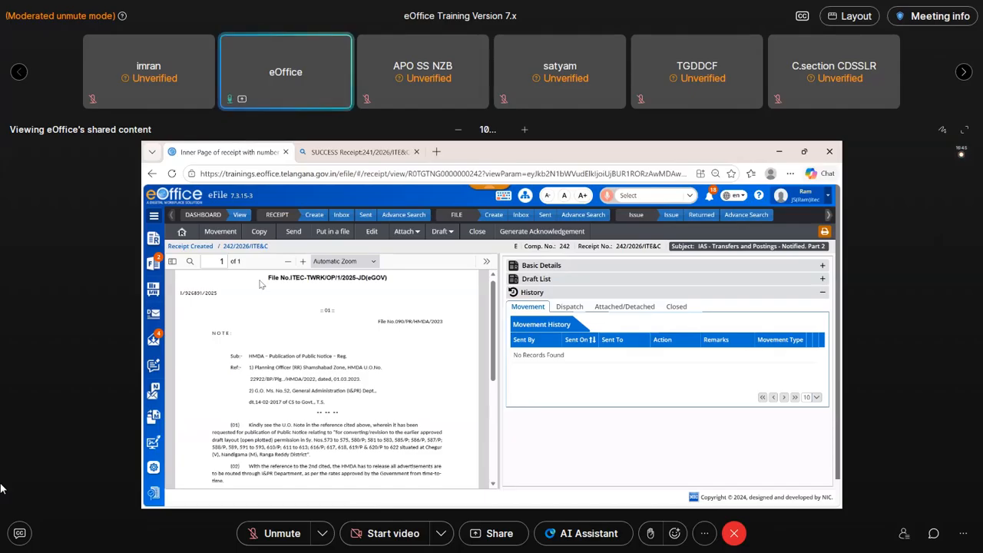
- Open the new receipt for sending and choose the Secretary in O/o ITE&C as the main recipient
{"action": "left_click", "coordinate": [293, 233]}
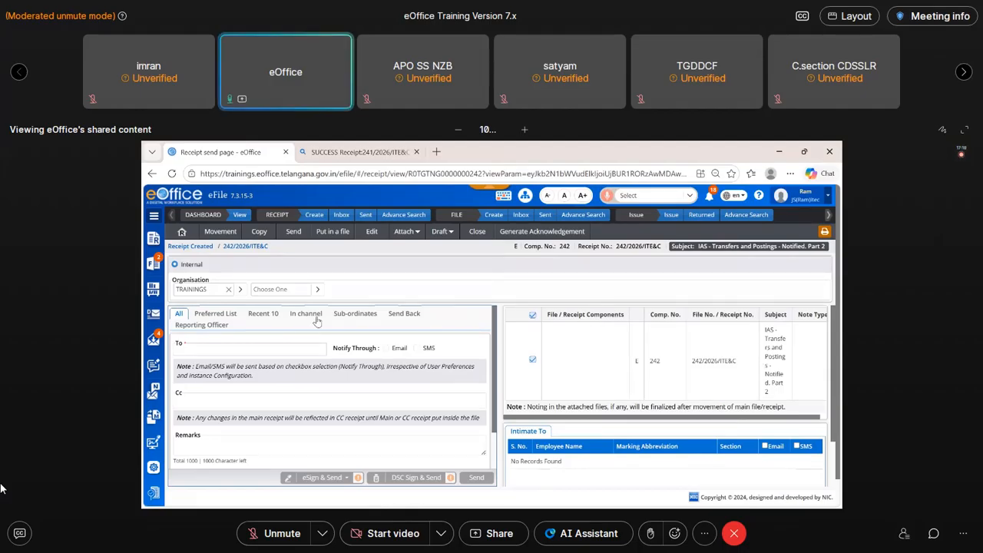
{"action": "left_click", "coordinate": [197, 347]}
{"action": "type", "text": "bha"}
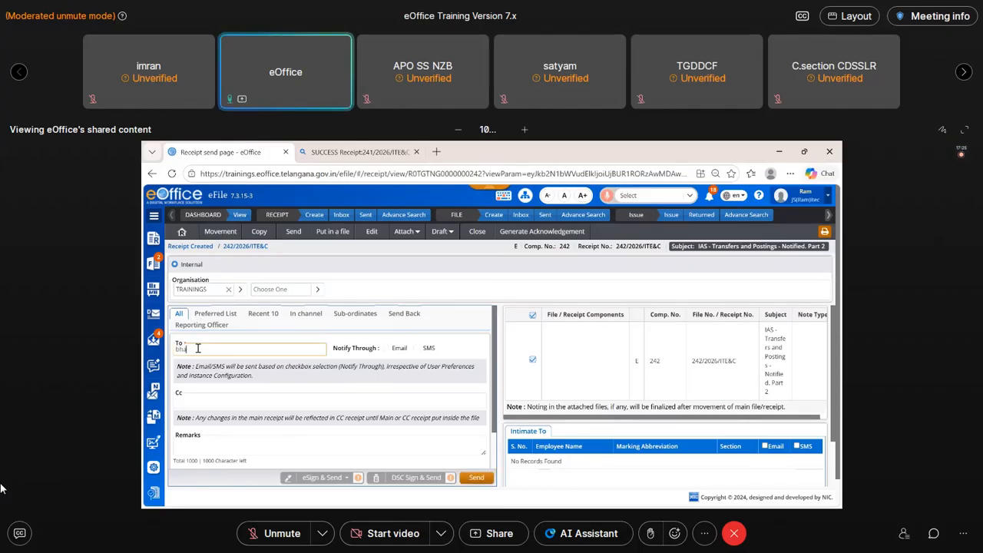
{"action": "type", "text": "r"}
{"action": "left_click", "coordinate": [216, 364]}
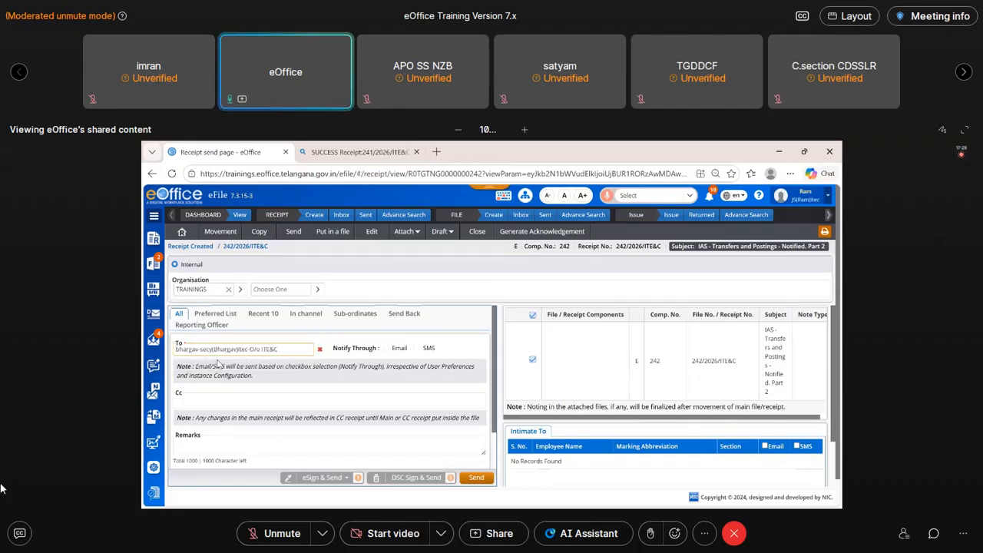
- Add a copy recipient from O/o Trainings and set the receipt's priority to Out Today
{"action": "left_click", "coordinate": [184, 400]}
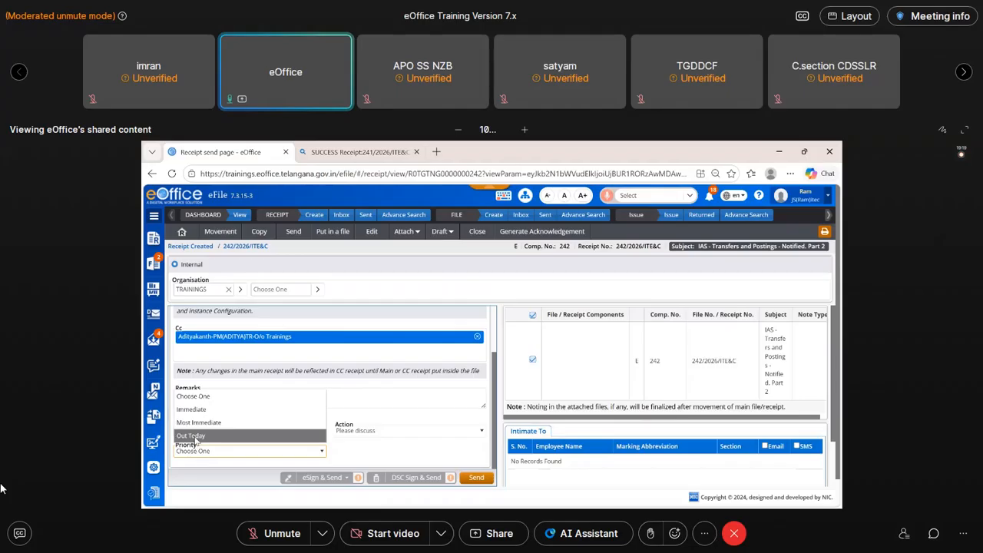
{"action": "left_click", "coordinate": [195, 436]}
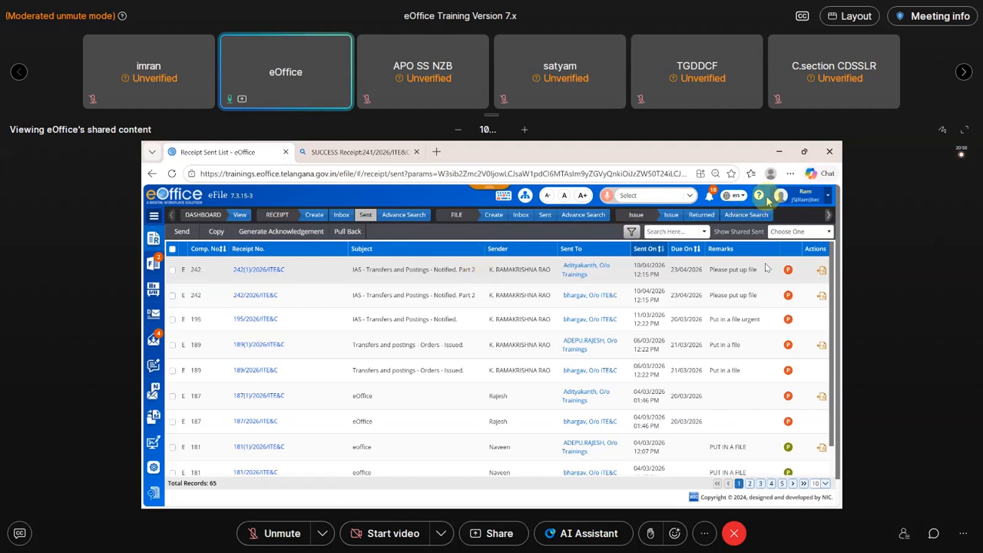
{"action": "left_click", "coordinate": [860, 17]}
{"action": "left_click", "coordinate": [877, 330]}
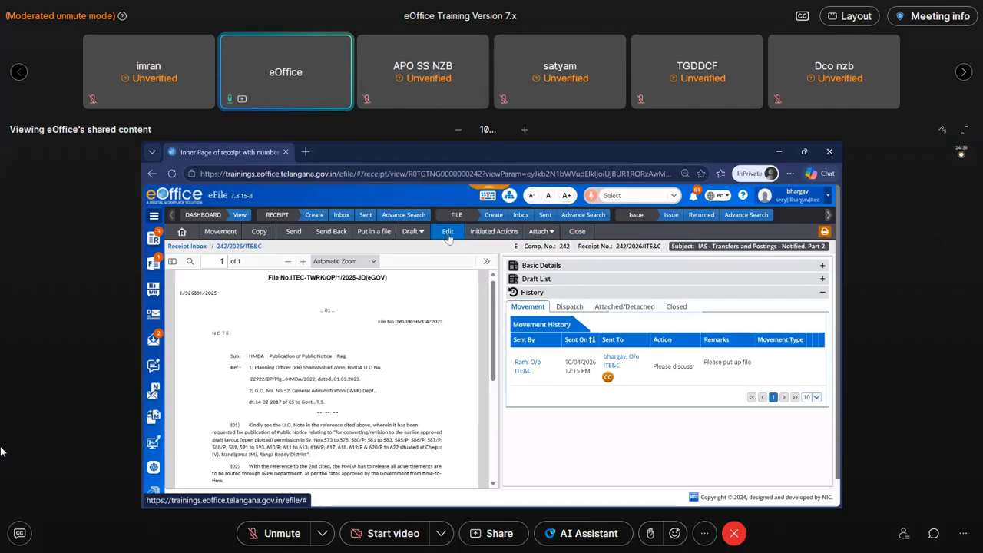
- Choose to put the received receipt in a file and start creating a new file for it
{"action": "left_click", "coordinate": [368, 232]}
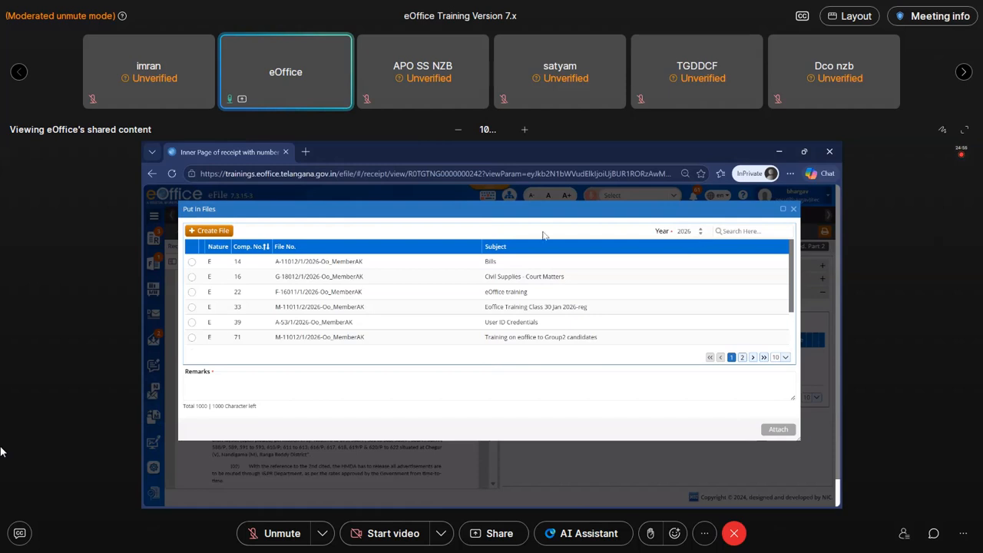
{"action": "left_click", "coordinate": [205, 235]}
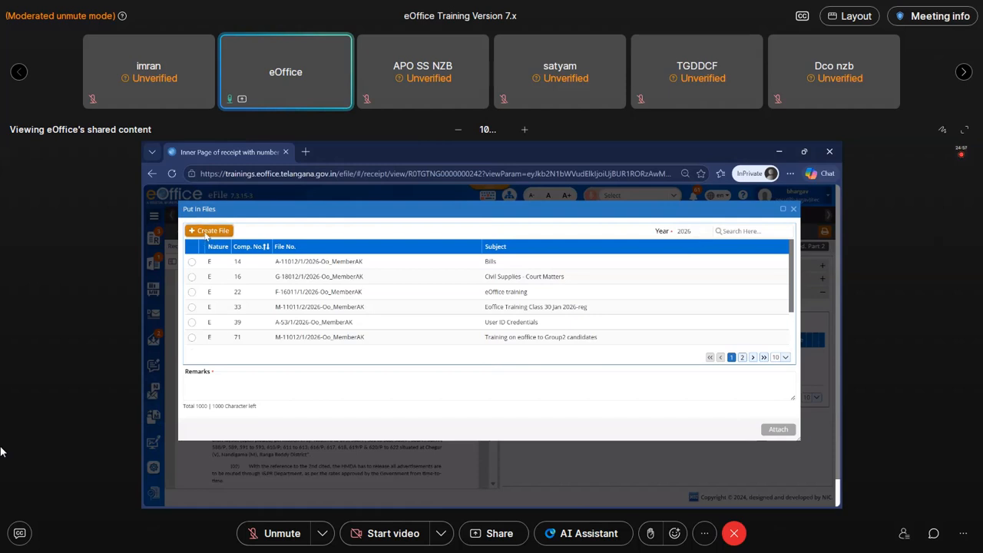
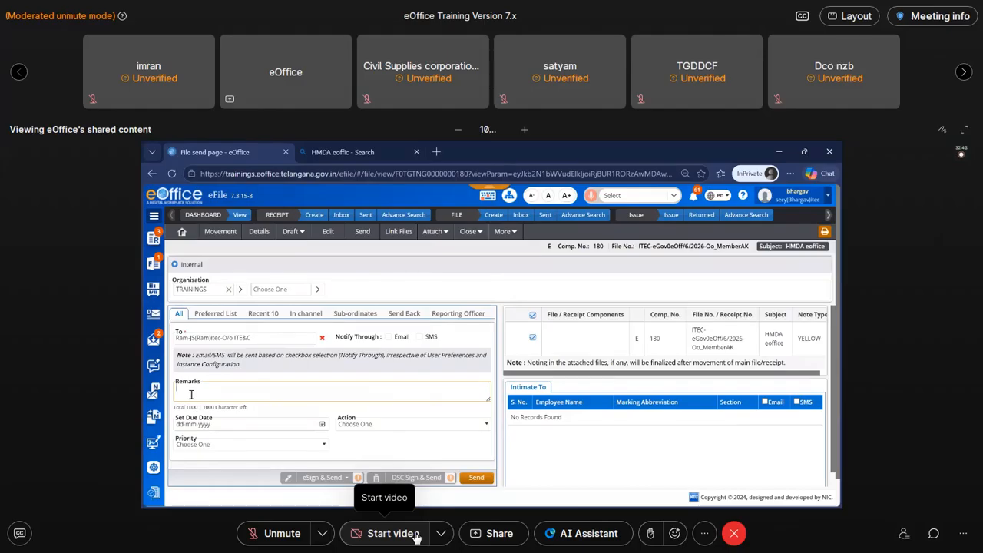
- Set the file's due date to 22-04-2026, its action to For Approval and its priority to Out Today
{"action": "mouse_move", "coordinate": [960, 154]}
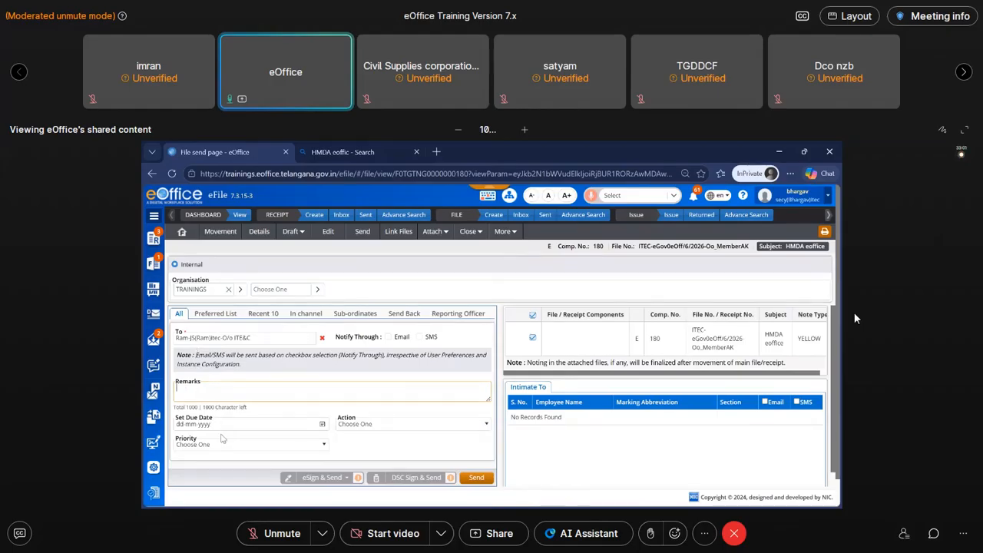
{"action": "scroll", "coordinate": [315, 407], "scroll_direction": "down", "scroll_amount": 1}
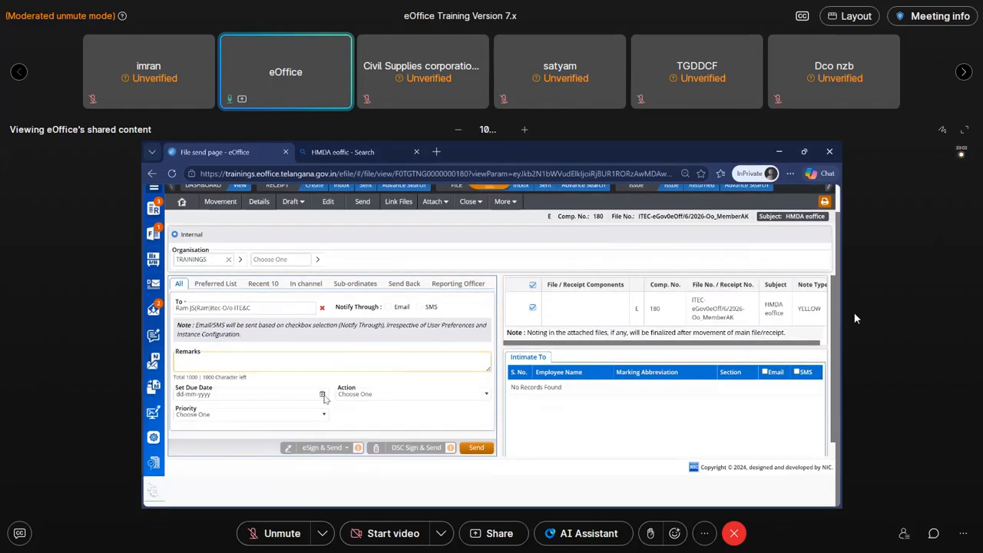
{"action": "left_click", "coordinate": [323, 395]}
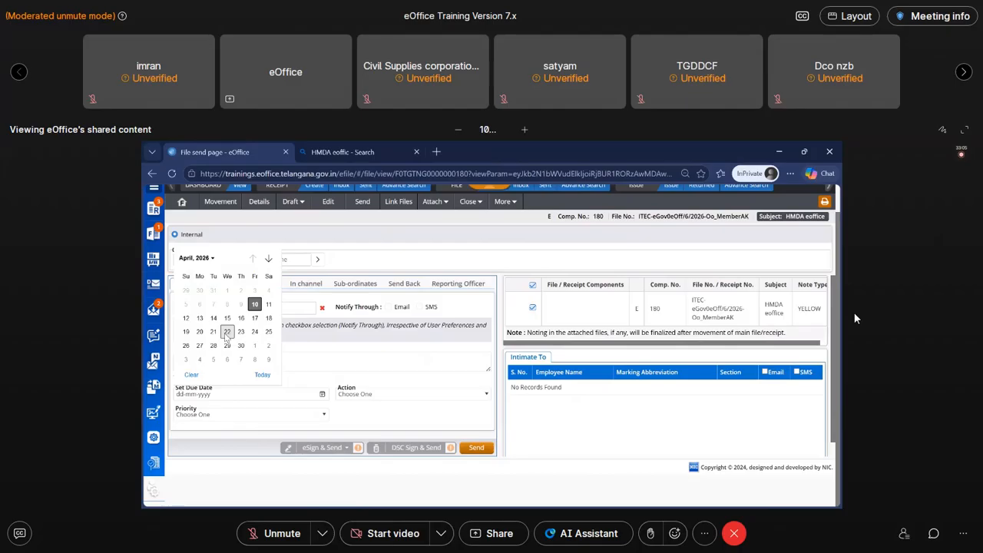
{"action": "left_click", "coordinate": [227, 332]}
{"action": "left_click", "coordinate": [410, 393]}
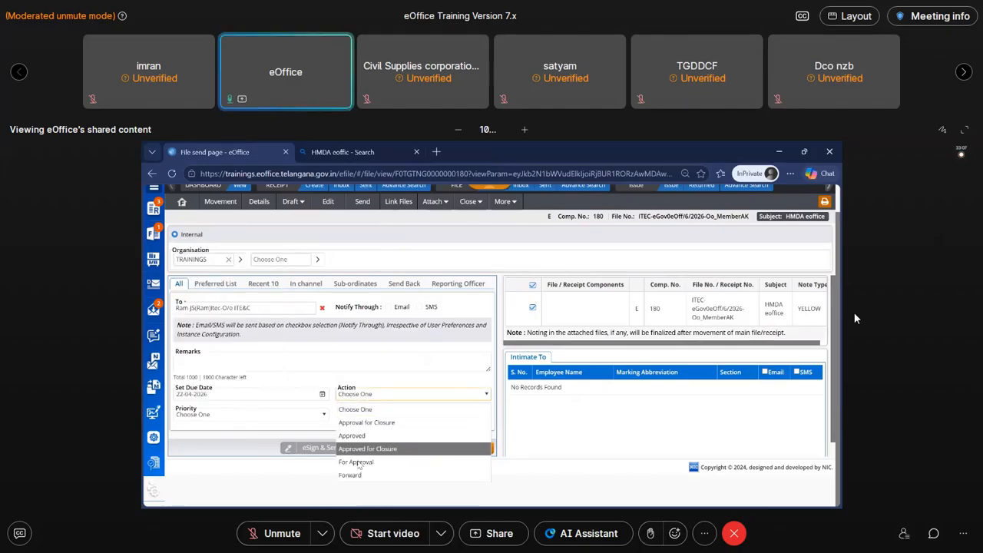
{"action": "left_click", "coordinate": [357, 462]}
{"action": "left_click", "coordinate": [249, 414]}
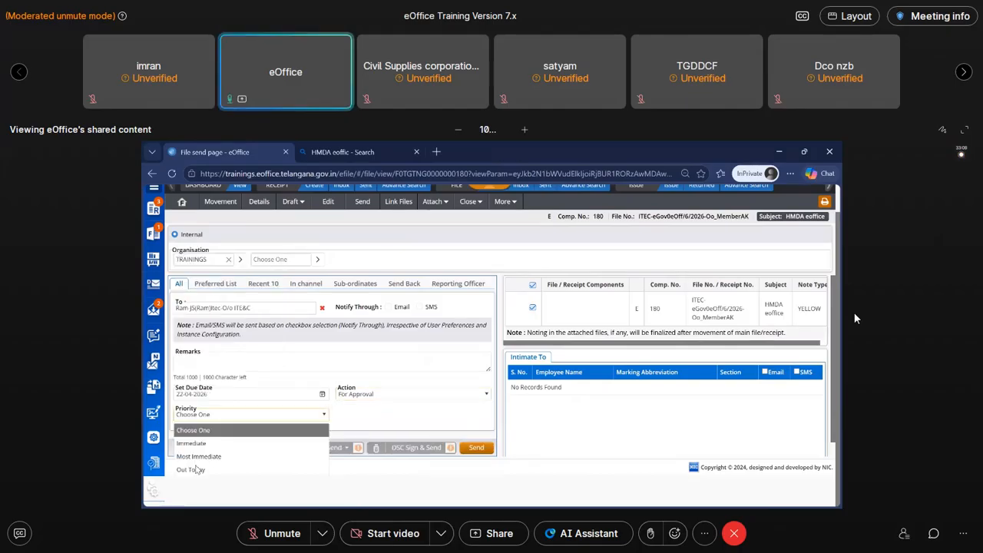
{"action": "left_click", "coordinate": [193, 469]}
{"action": "mouse_move", "coordinate": [357, 450]}
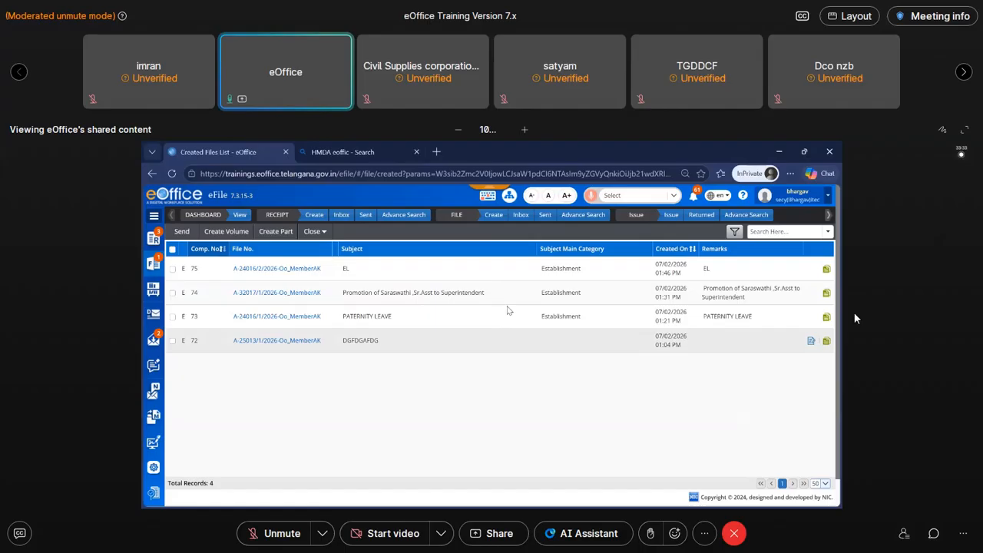
- Open the list of sent files and check the recipient of the HMDA eoffice file
{"action": "left_click", "coordinate": [544, 215]}
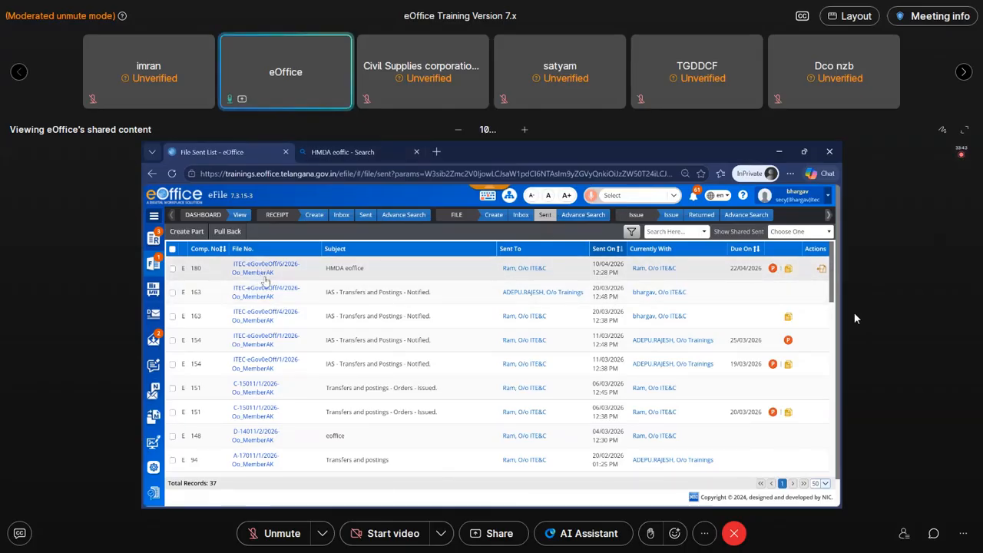
{"action": "left_click_drag", "start_coordinate": [500, 275], "coordinate": [564, 274]}
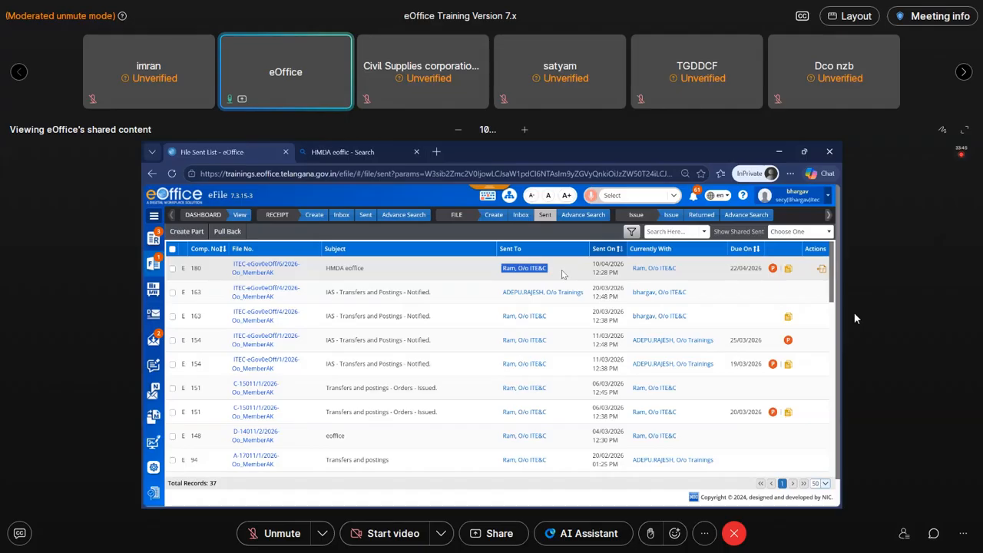
{"action": "left_click", "coordinate": [592, 282]}
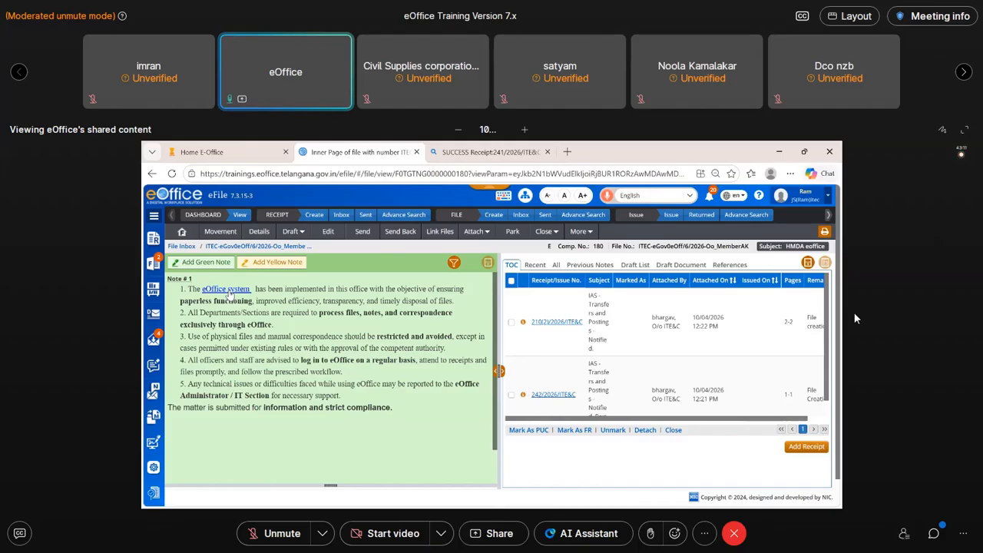
- Start a green note on the received HMDA eoffice file
{"action": "left_click", "coordinate": [206, 263]}
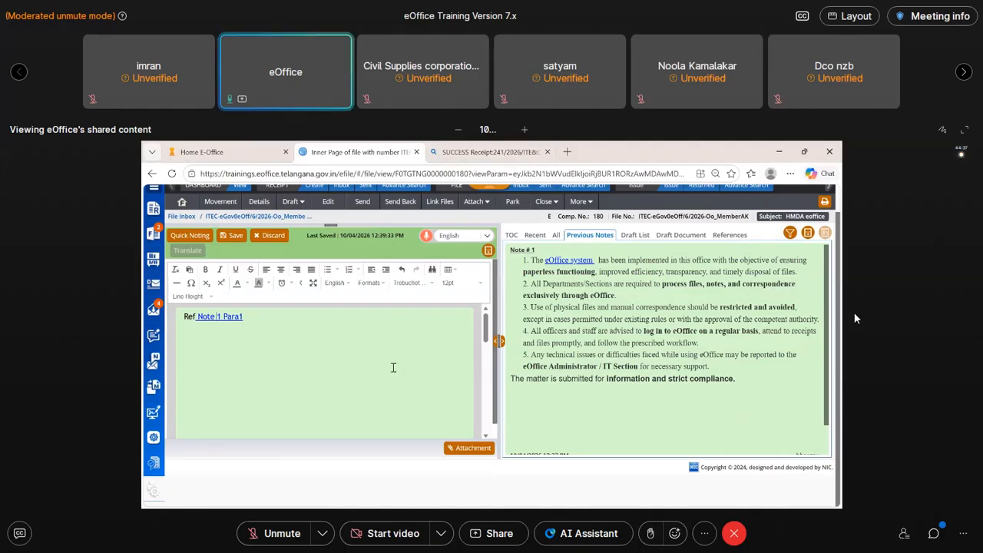
- Open draft DFA/151 from the file's draft list and approve it
{"action": "scroll", "coordinate": [392, 385], "scroll_direction": "up", "scroll_amount": 1}
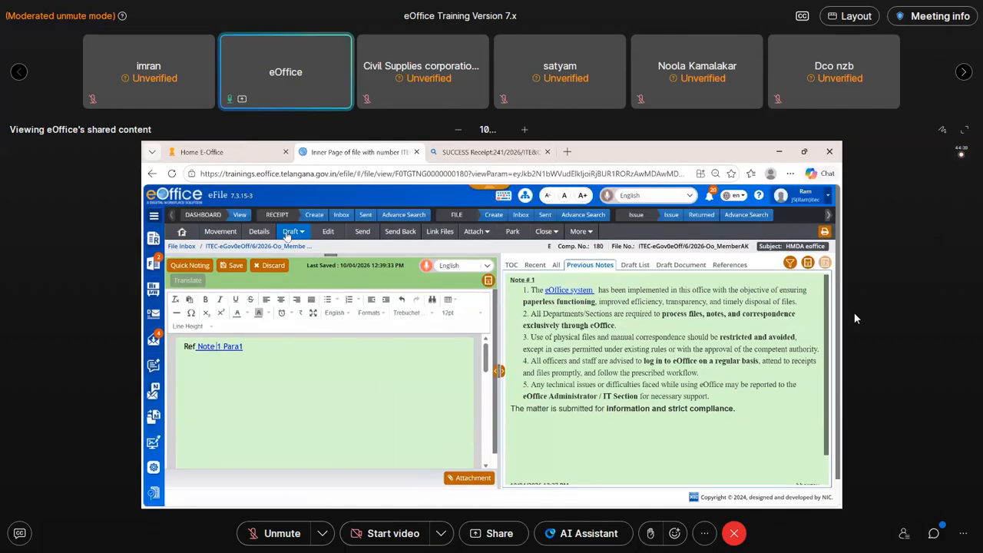
{"action": "left_click", "coordinate": [291, 232]}
{"action": "left_click", "coordinate": [297, 262]}
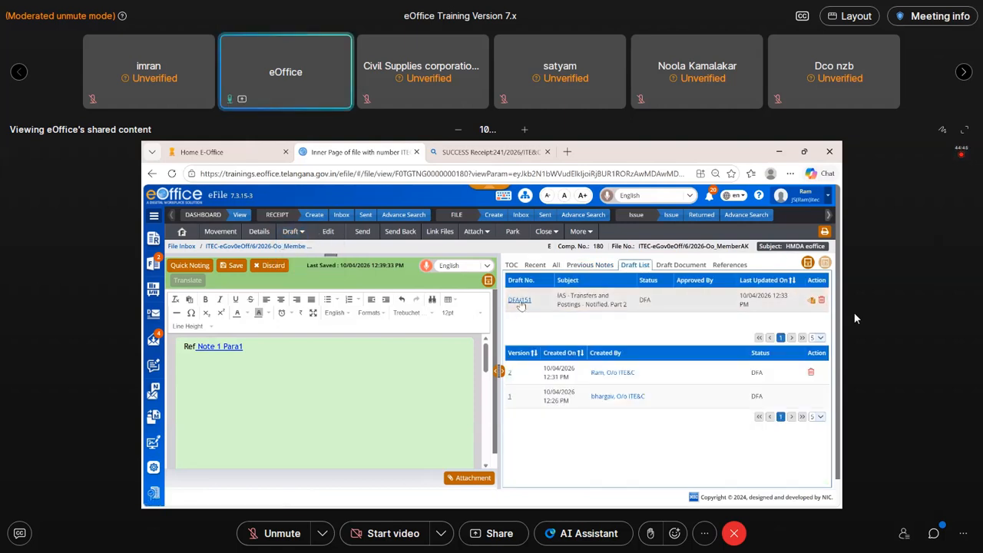
{"action": "left_click", "coordinate": [520, 301]}
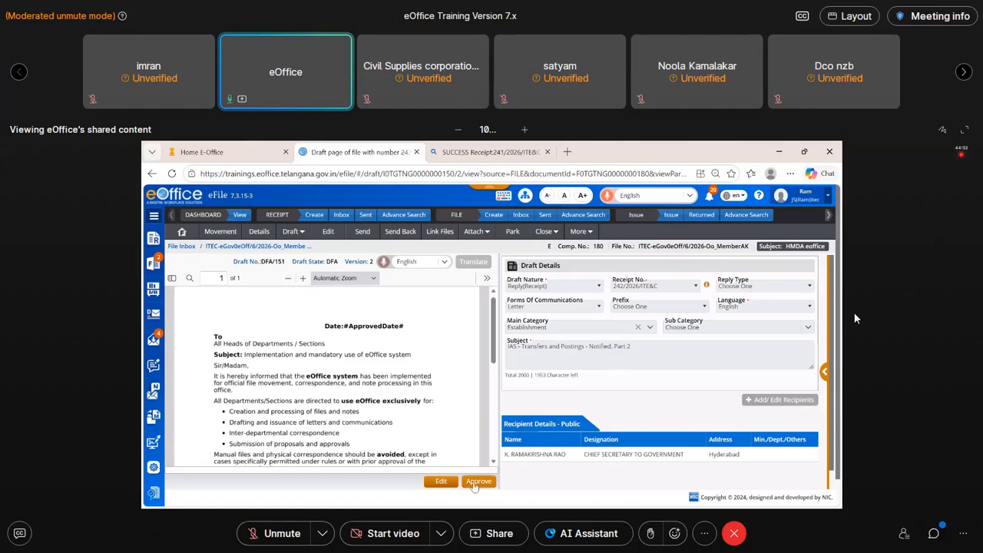
{"action": "left_click", "coordinate": [474, 484]}
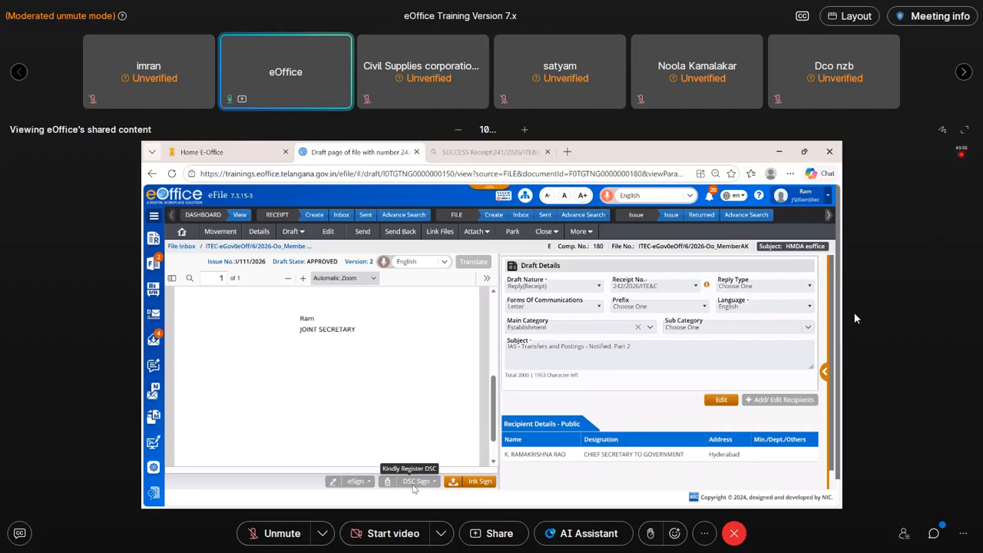
- Save the approved draft as a PDF and start uploading its ink-signed copy
{"action": "left_click", "coordinate": [487, 278]}
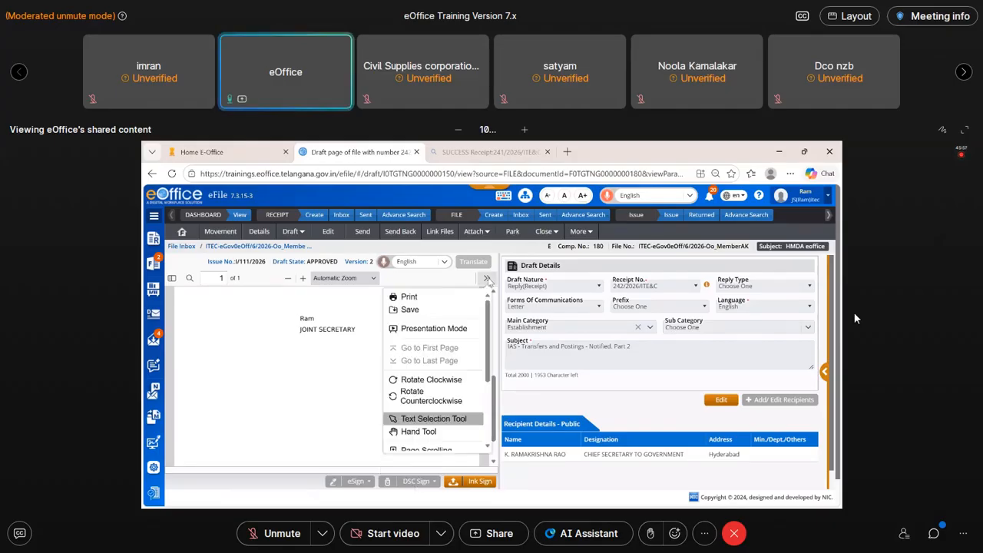
{"action": "left_click", "coordinate": [413, 316]}
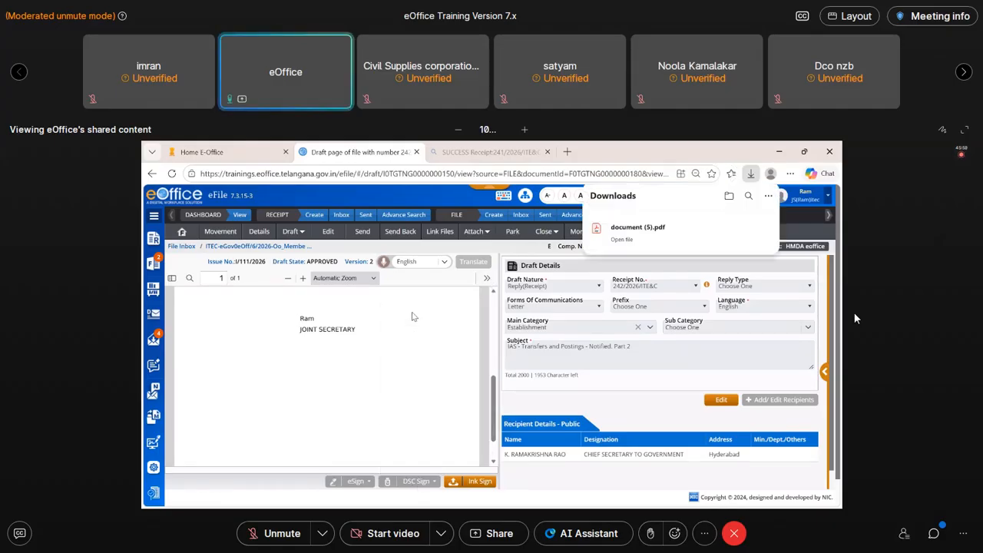
{"action": "left_click", "coordinate": [473, 484]}
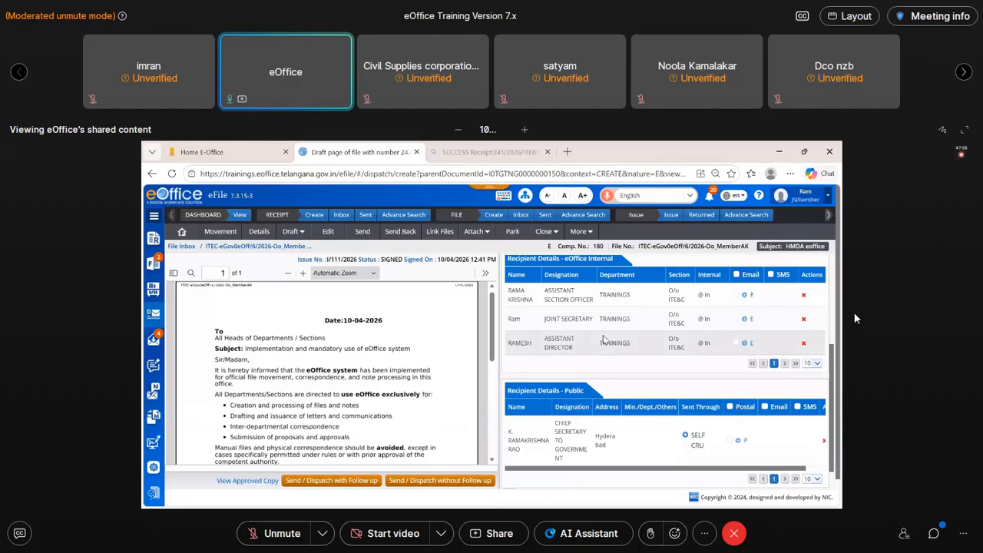
{"action": "left_click", "coordinate": [738, 442]}
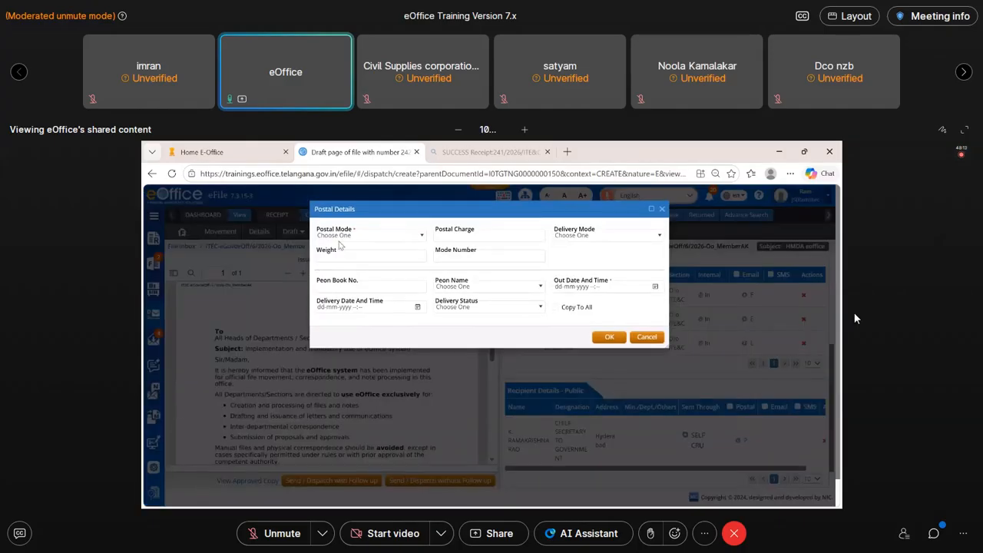
{"action": "left_click", "coordinate": [336, 238]}
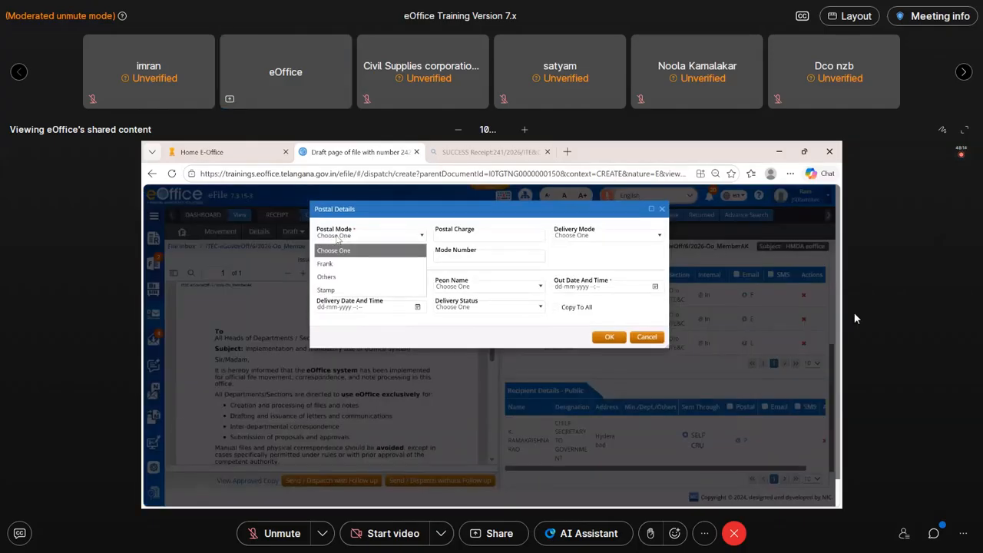
{"action": "left_click", "coordinate": [335, 290]}
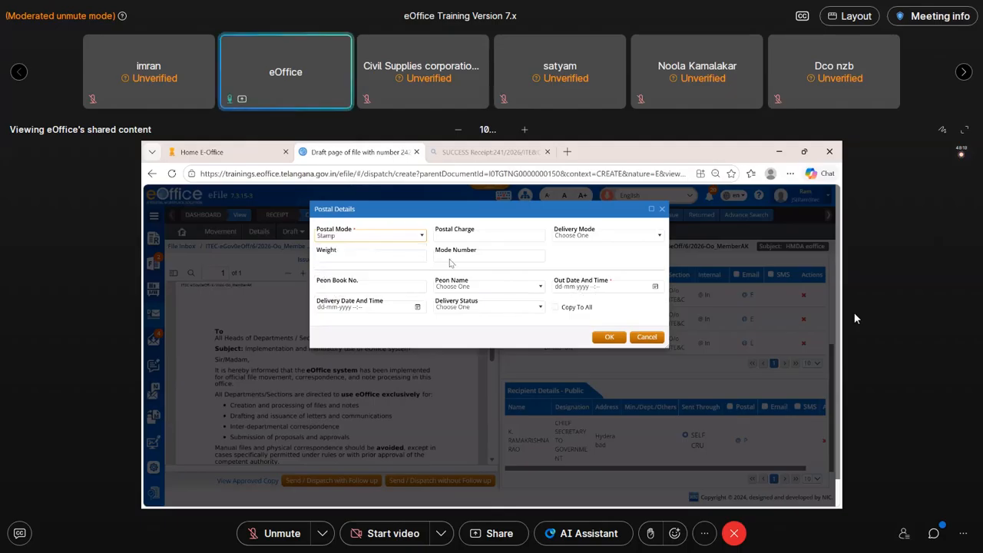
{"action": "left_click", "coordinate": [655, 288]}
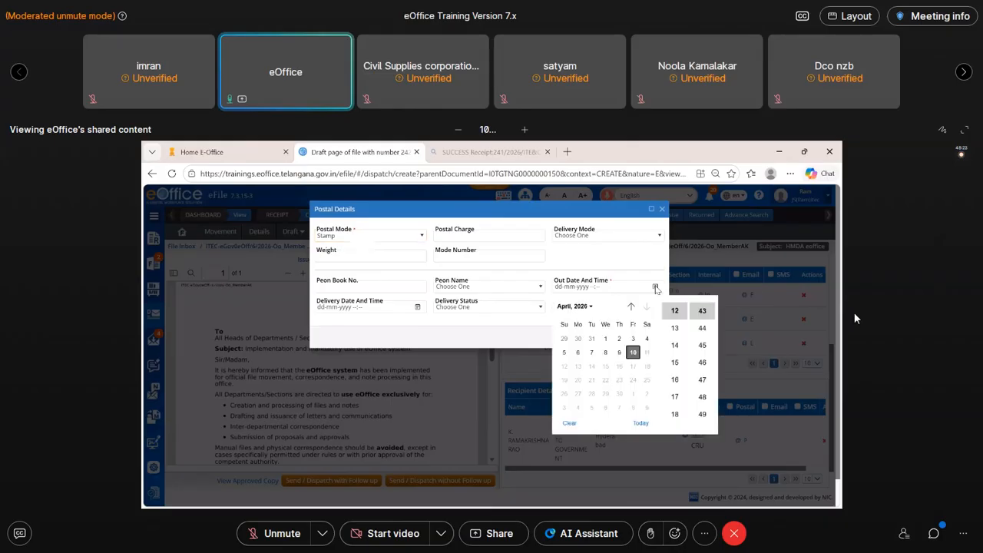
{"action": "left_click", "coordinate": [633, 351]}
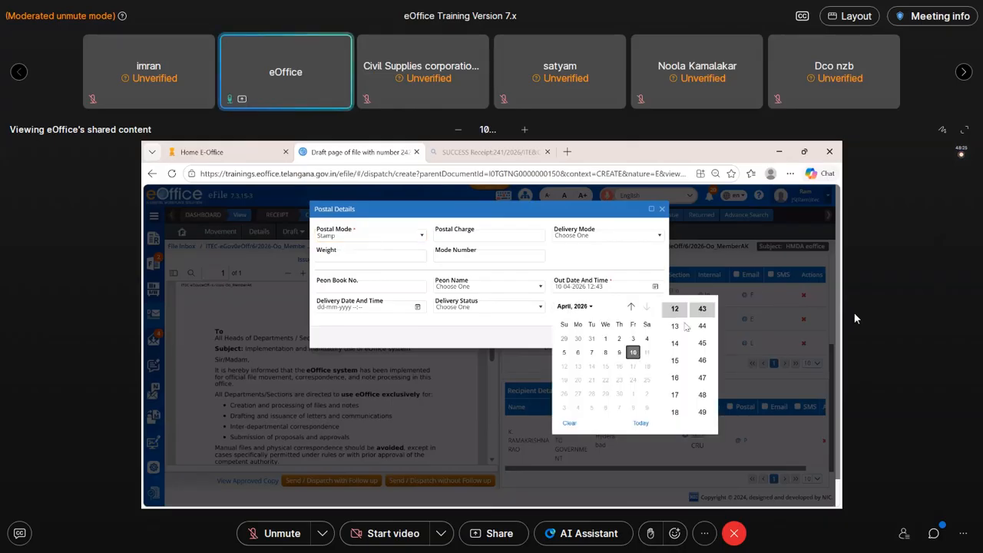
{"action": "scroll", "coordinate": [700, 316], "scroll_direction": "up", "scroll_amount": 5}
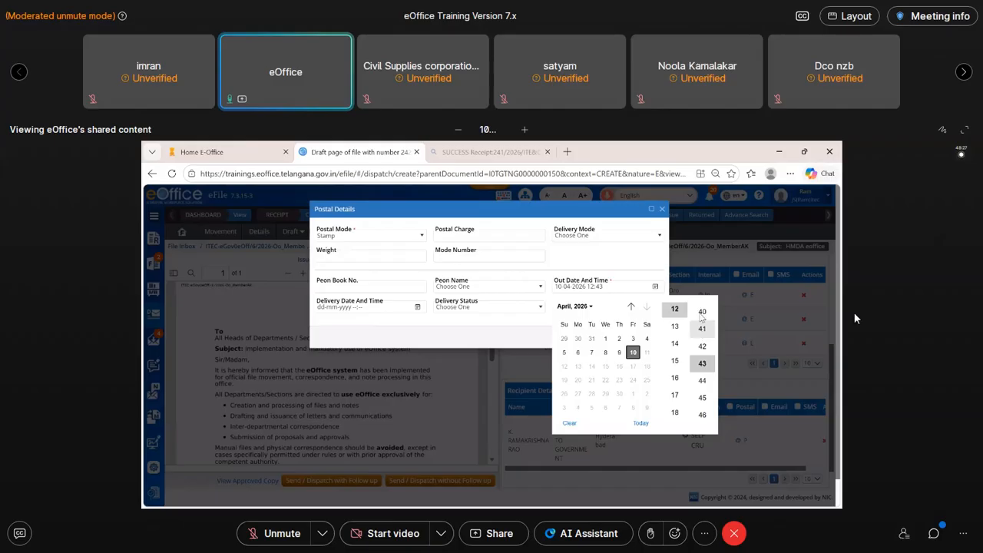
{"action": "scroll", "coordinate": [701, 316], "scroll_direction": "up", "scroll_amount": 1}
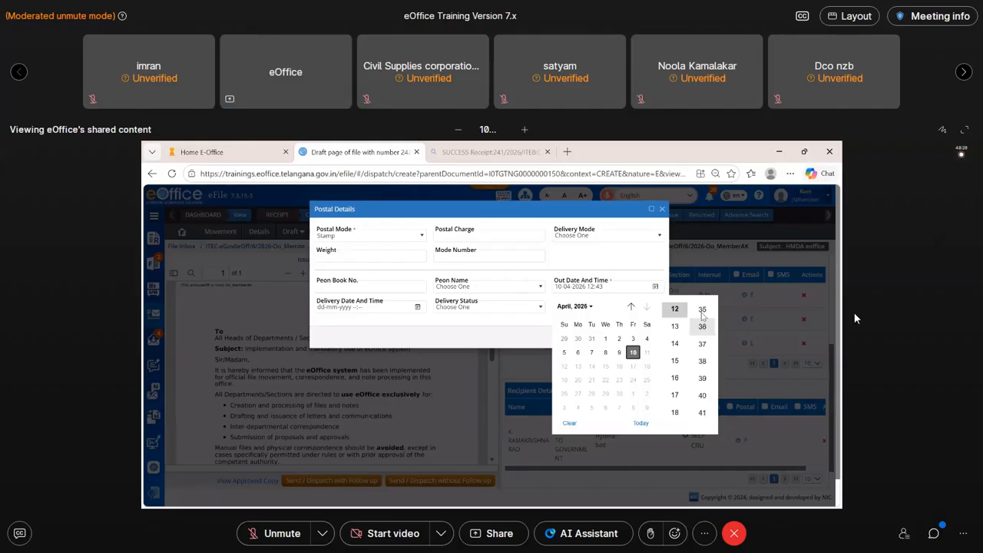
{"action": "left_click", "coordinate": [702, 311]}
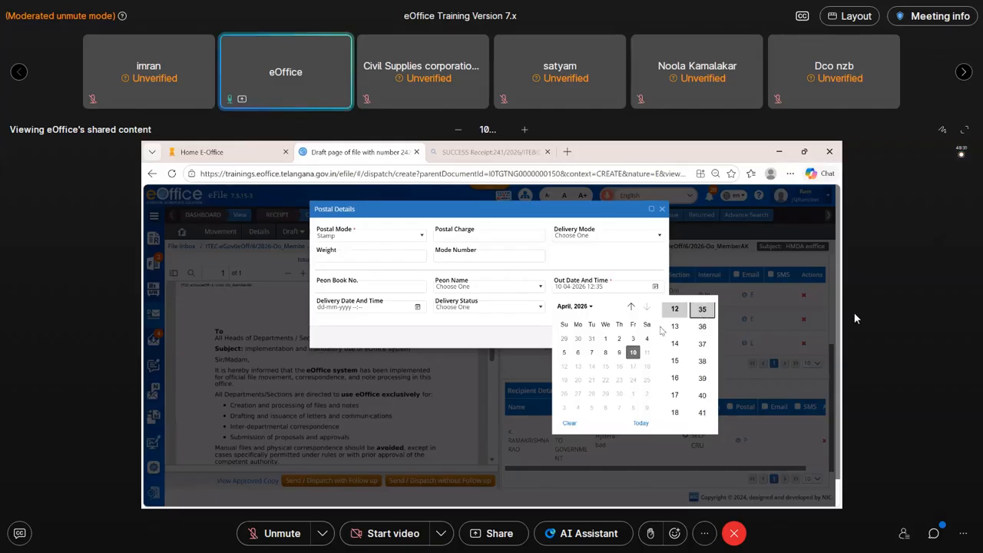
{"action": "left_click", "coordinate": [496, 330]}
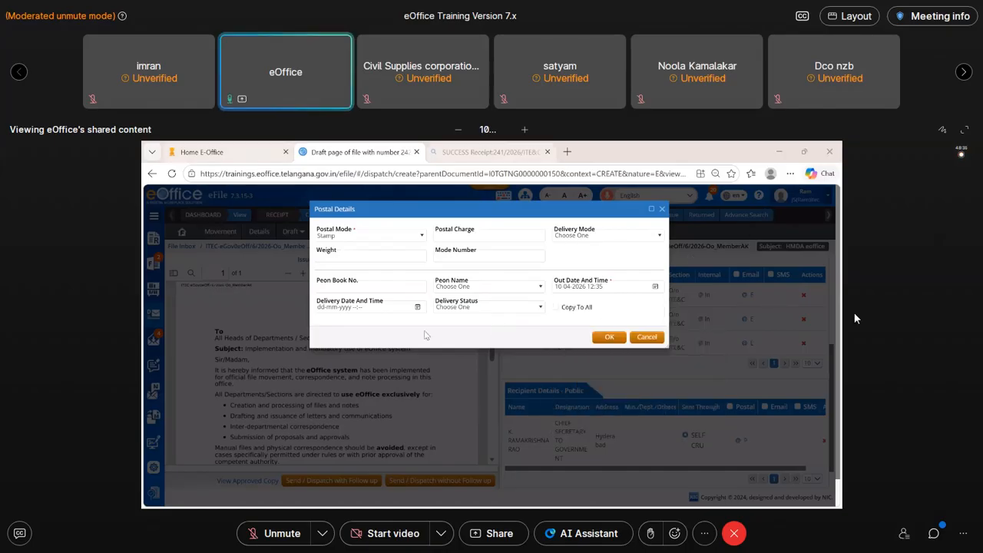
{"action": "left_click", "coordinate": [367, 310]}
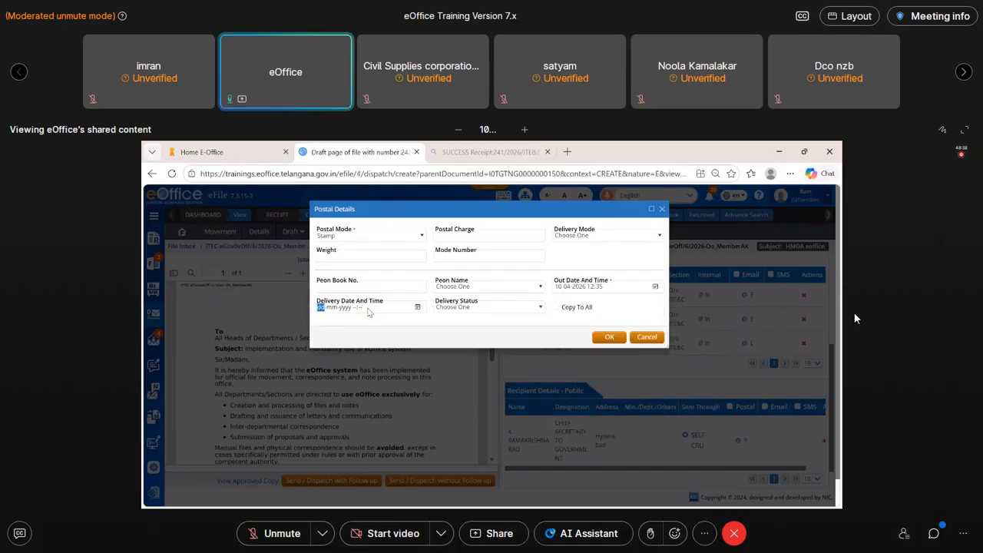
{"action": "left_click", "coordinate": [417, 307]}
{"action": "left_click", "coordinate": [464, 331]}
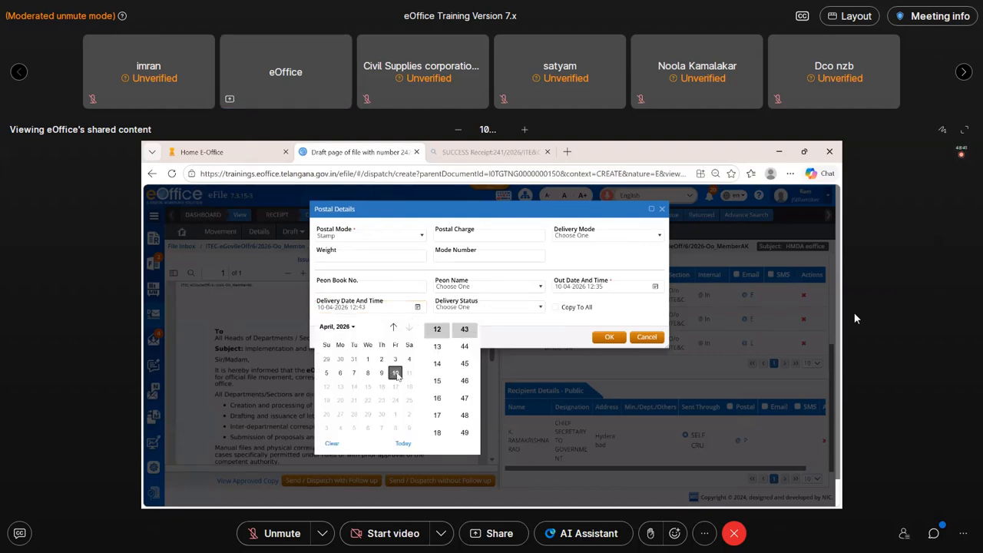
{"action": "scroll", "coordinate": [461, 338], "scroll_direction": "up", "scroll_amount": 1}
{"action": "scroll", "coordinate": [464, 344], "scroll_direction": "up", "scroll_amount": 1}
{"action": "left_click", "coordinate": [464, 348]}
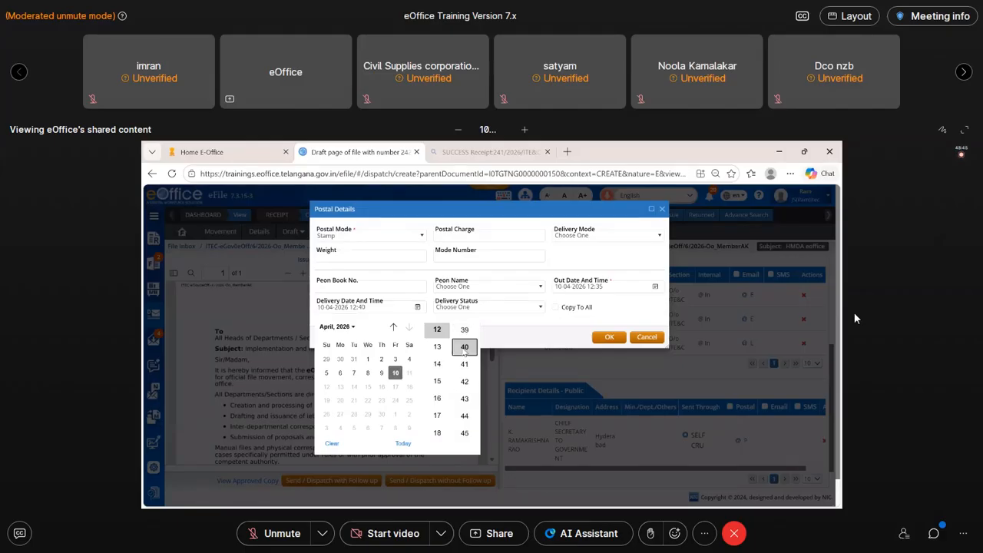
{"action": "left_click", "coordinate": [606, 344]}
{"action": "left_click", "coordinate": [607, 339]}
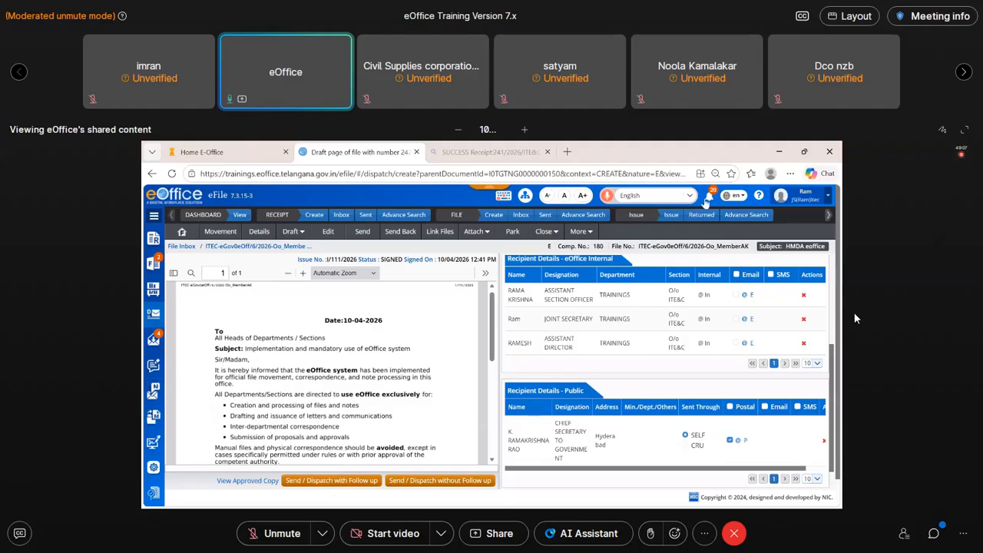
- Check the notifications and open issue I/111 from the file's table of contents
{"action": "left_click", "coordinate": [711, 198]}
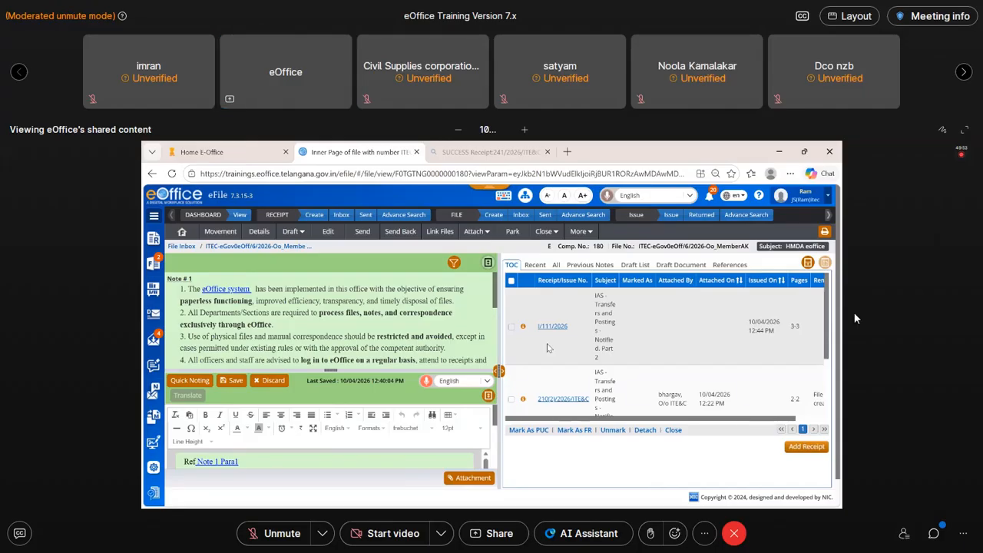
{"action": "left_click", "coordinate": [550, 326]}
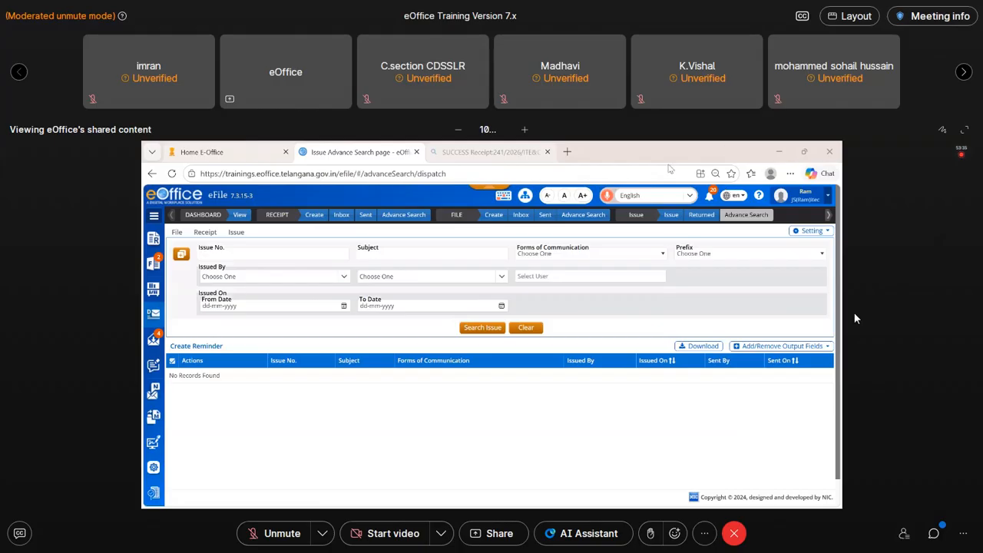
- Switch to the video conference and dismiss its ended-meeting screen
{"action": "double_click", "coordinate": [858, 321]}
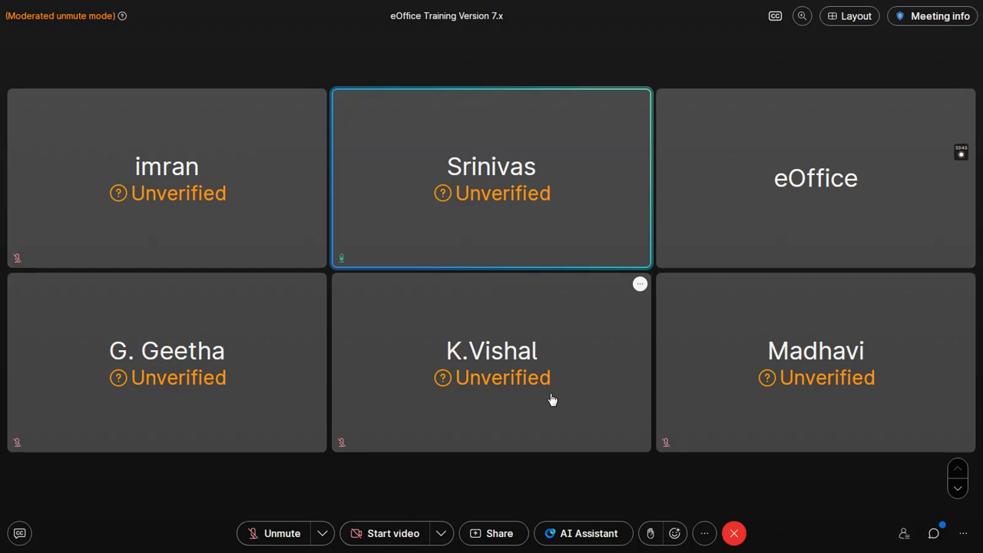
{"action": "mouse_move", "coordinate": [961, 157]}
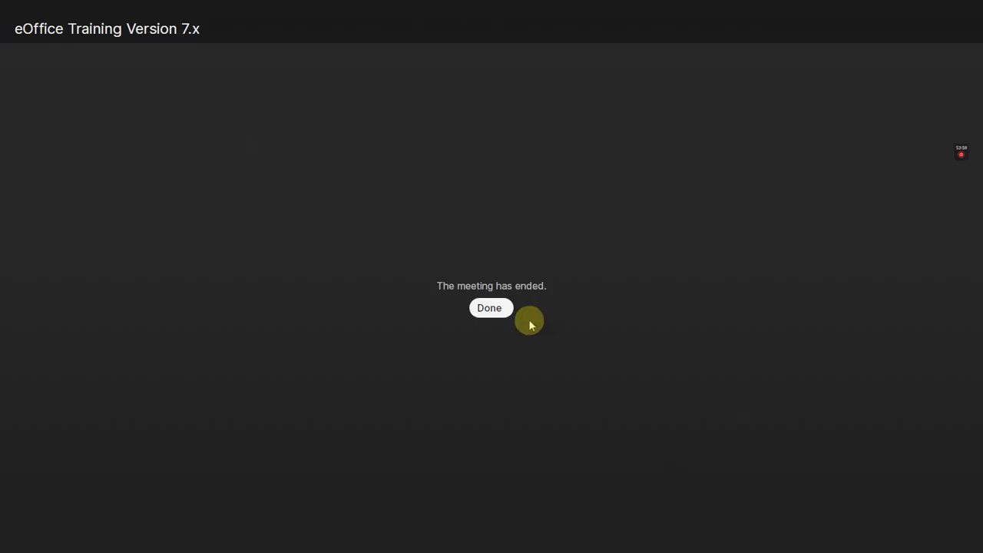
{"action": "left_click", "coordinate": [489, 308]}
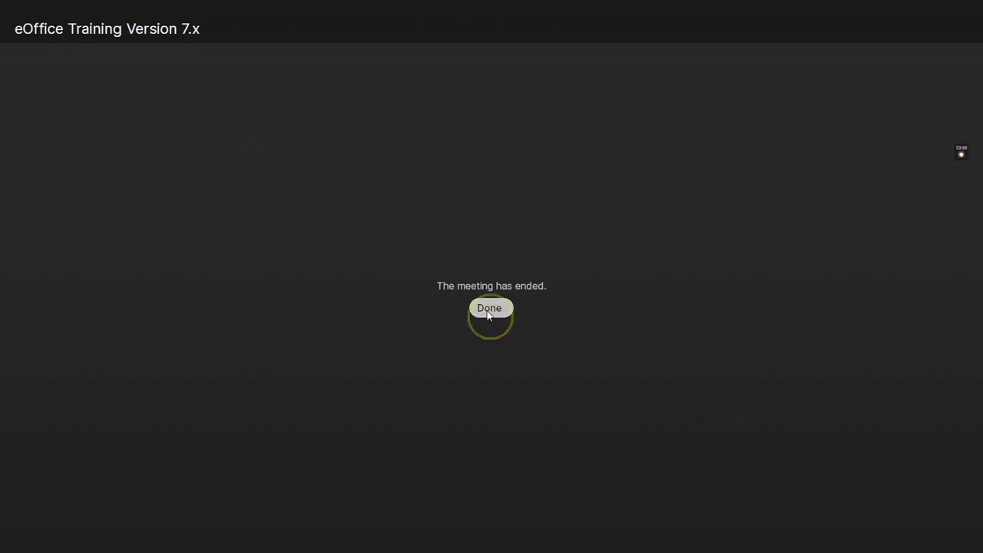